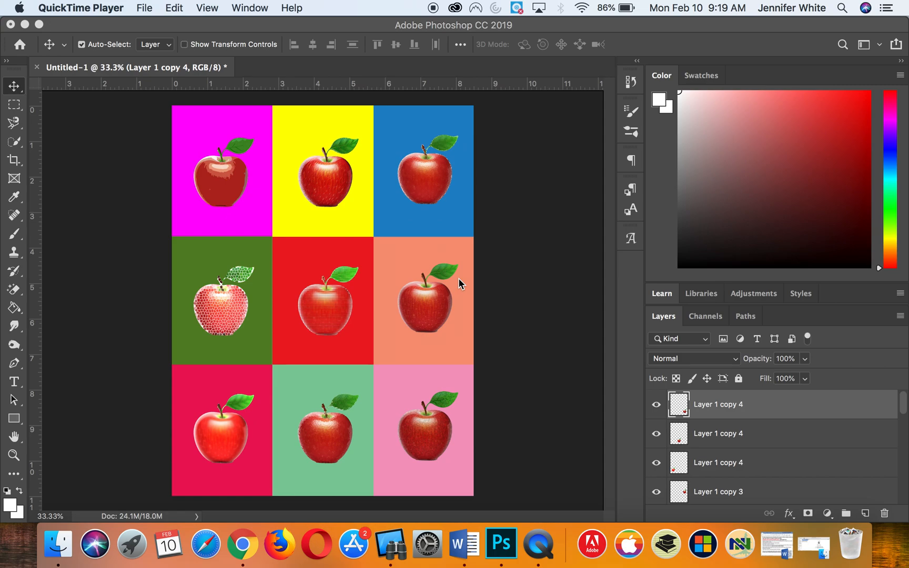
Create a new Letter document, 8.5 x 11 inches at 300 pixels/inch, in RGB Color with a white background.
left_click(216, 24)
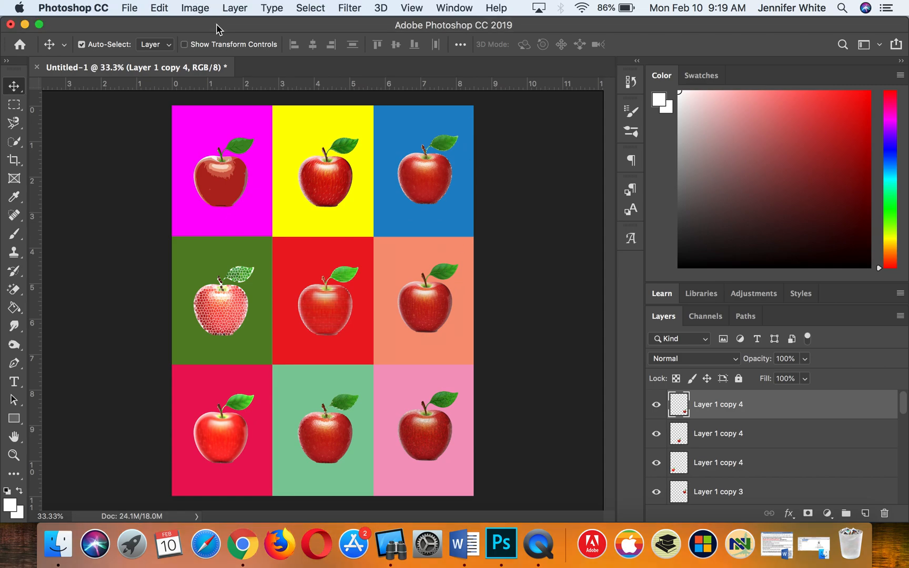
left_click(130, 8)
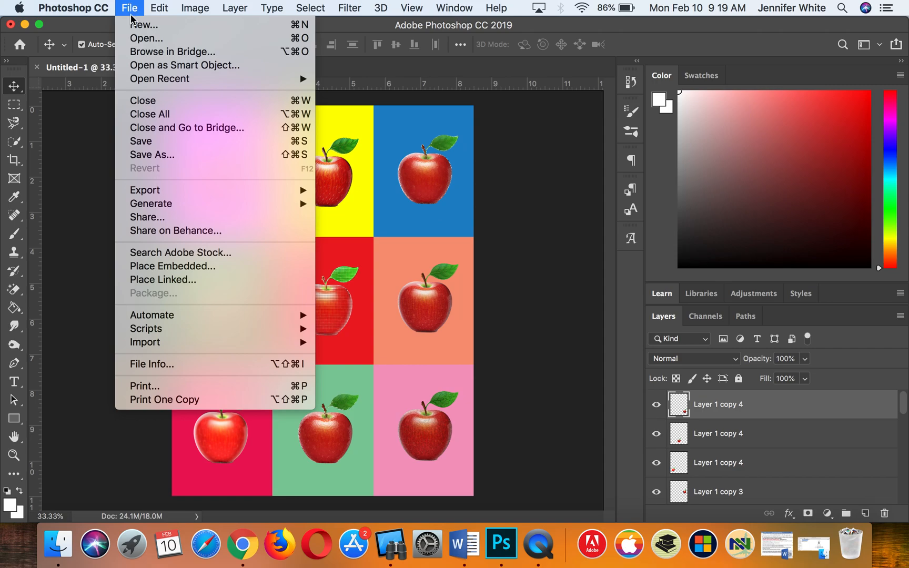
left_click(136, 25)
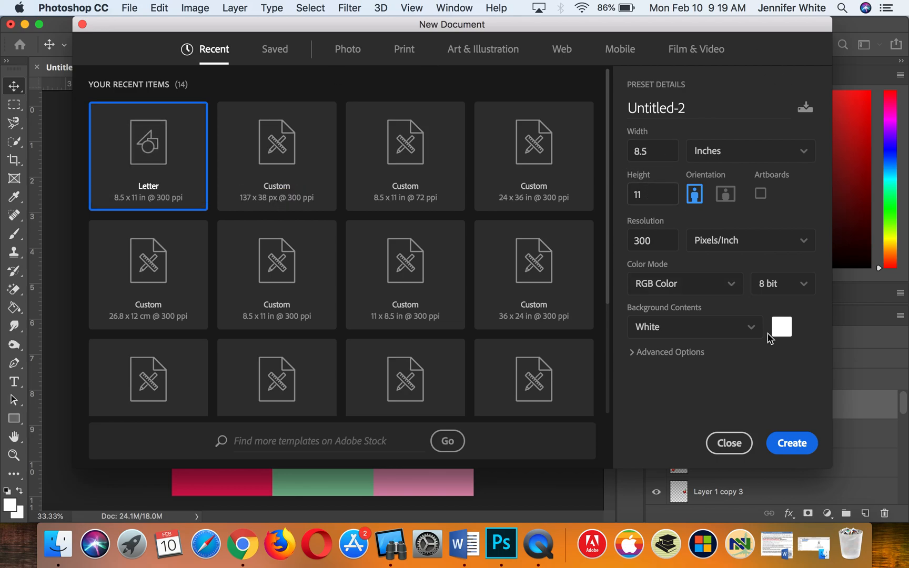
left_click(792, 443)
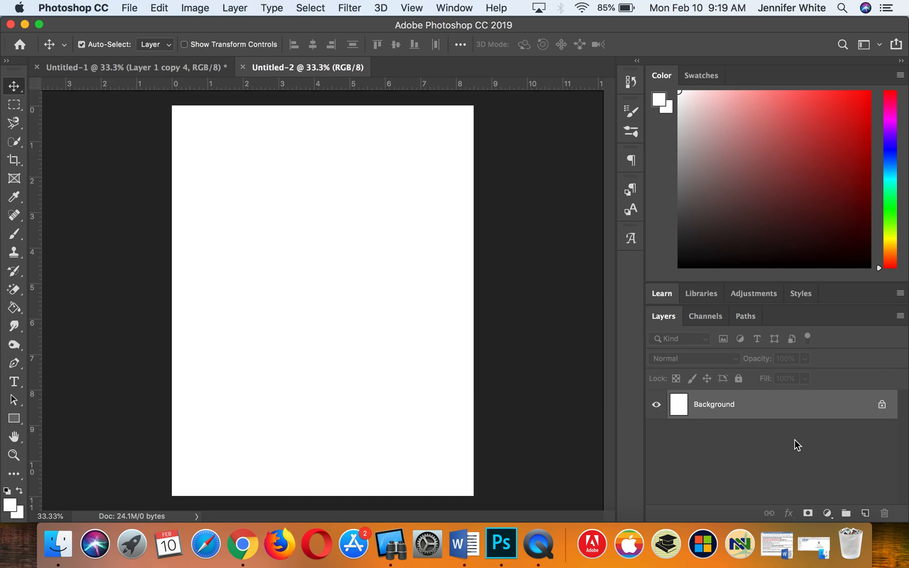
Add a vertical guide at 2.8 inches to the blank page.
left_click(410, 8)
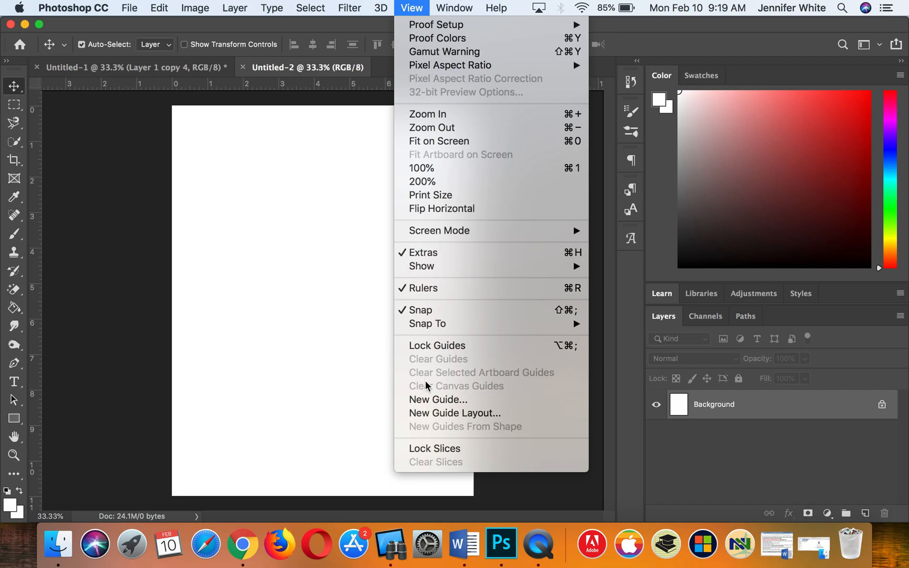
left_click(426, 401)
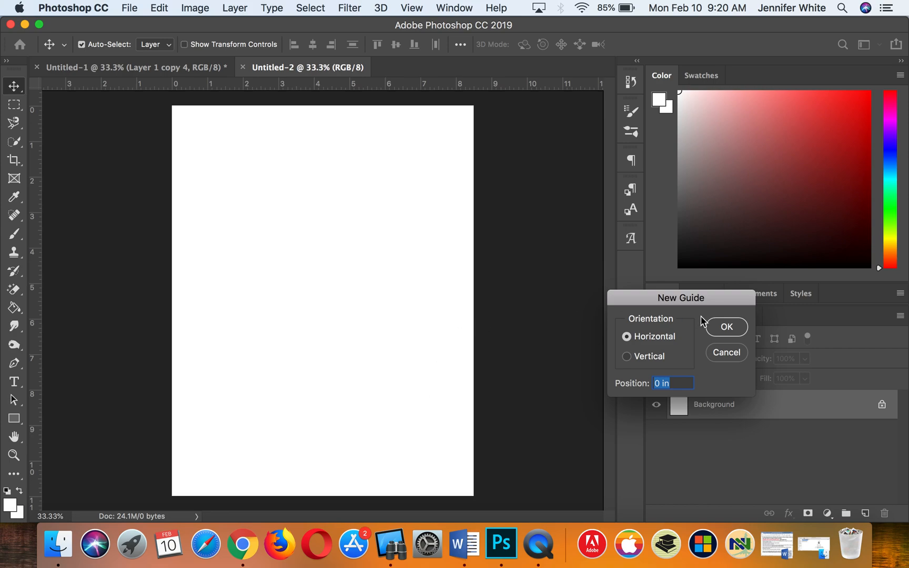
left_click(627, 357)
type("2.8")
key("Return")
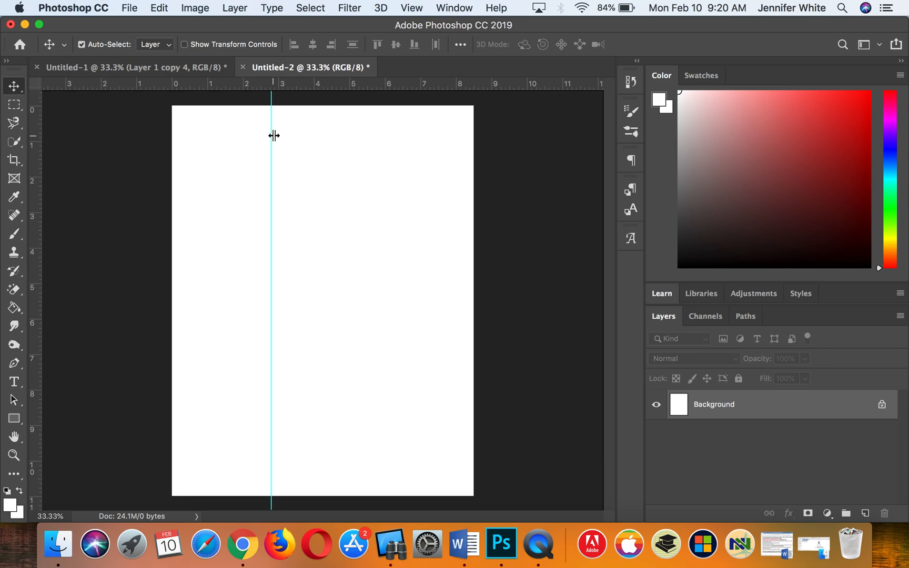
Add a second vertical guide at 5.7 inches.
left_click(412, 8)
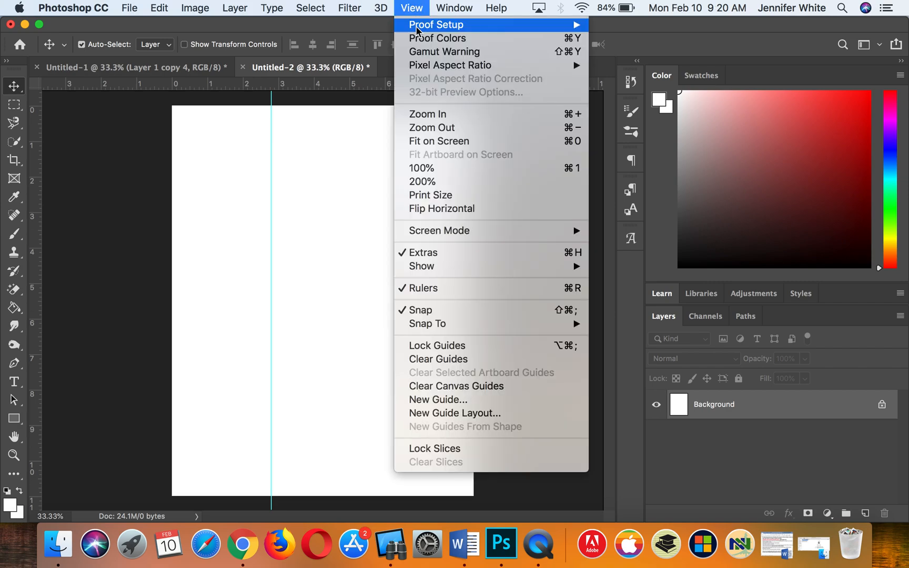
left_click(420, 400)
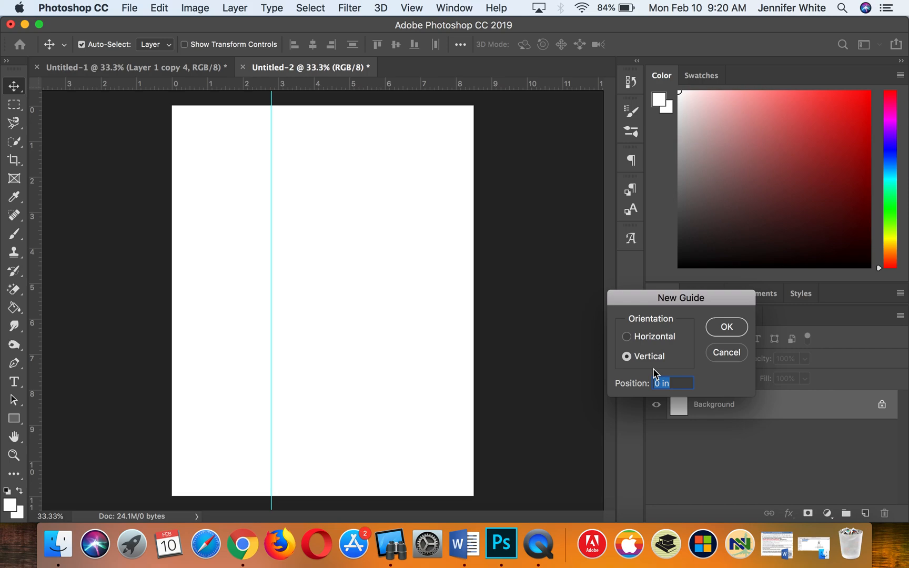
type("5.7")
key("Return")
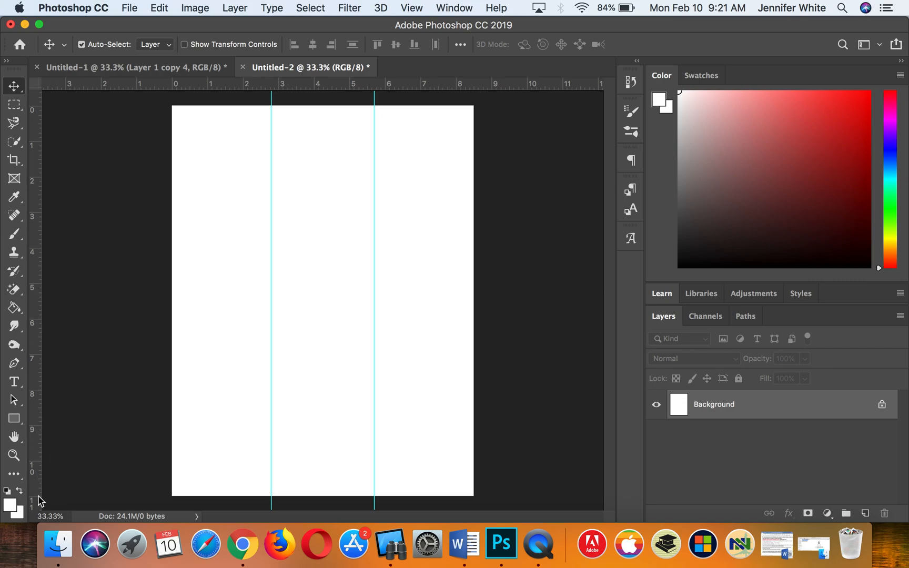
Add a horizontal guide at 3.7 inches.
left_click(414, 8)
left_click(436, 400)
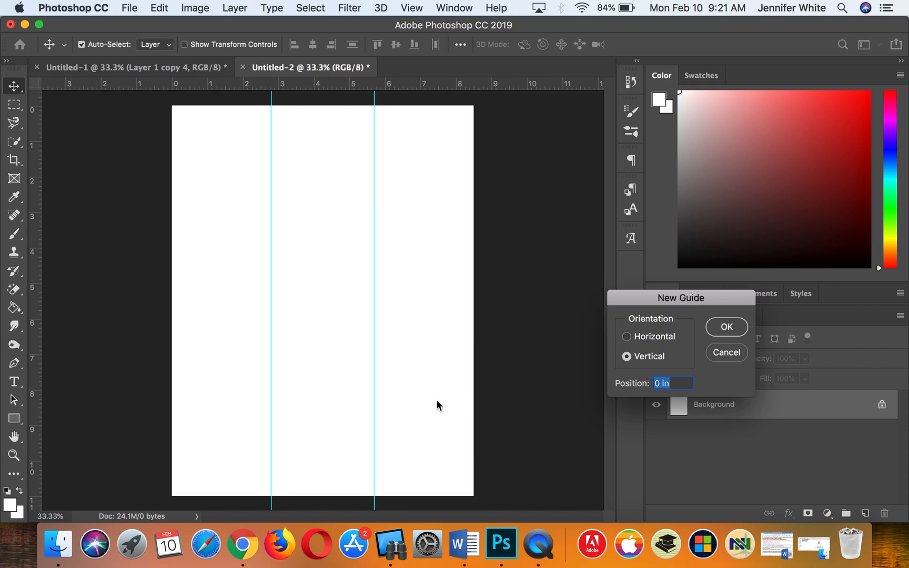
type("3.7")
left_click(627, 338)
left_click(727, 330)
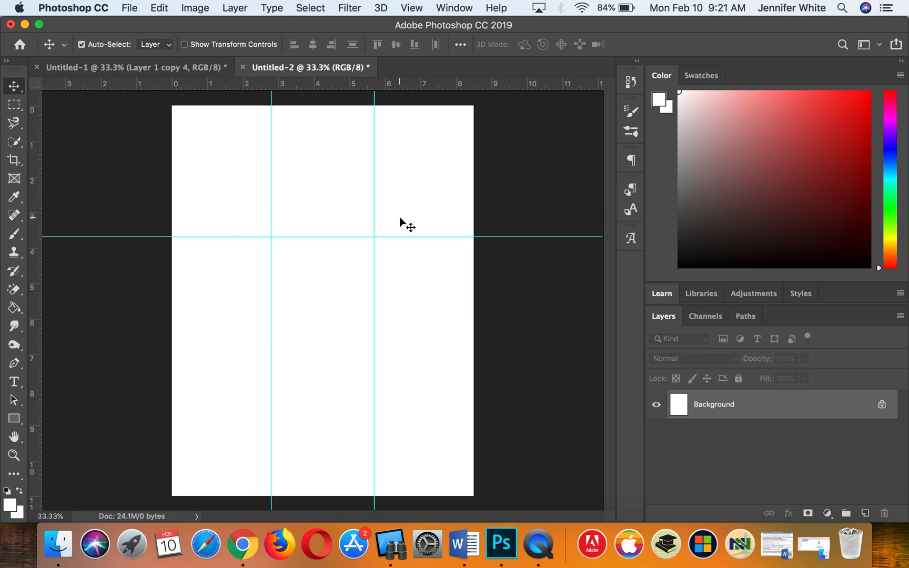
Add a second horizontal guide at 7.3 inches and lock the guides.
left_click(410, 8)
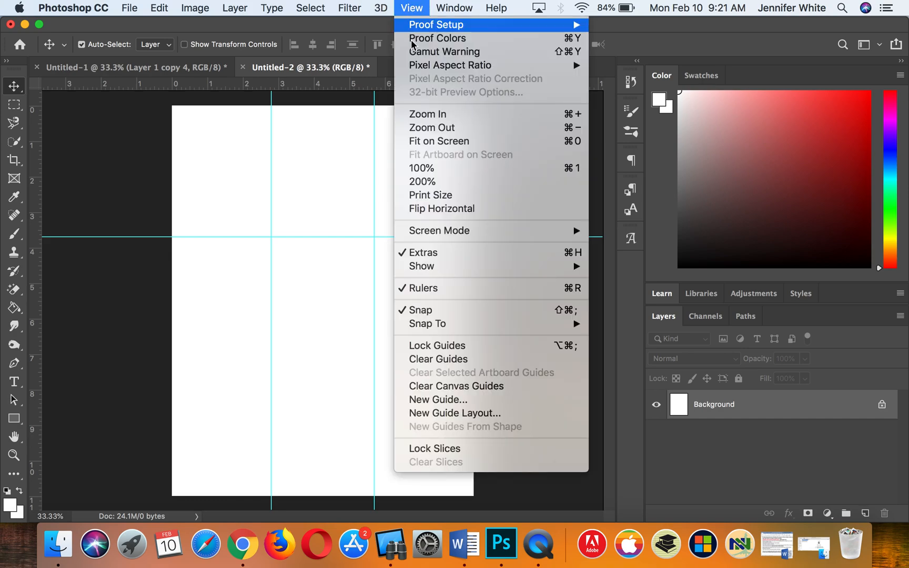
left_click(449, 400)
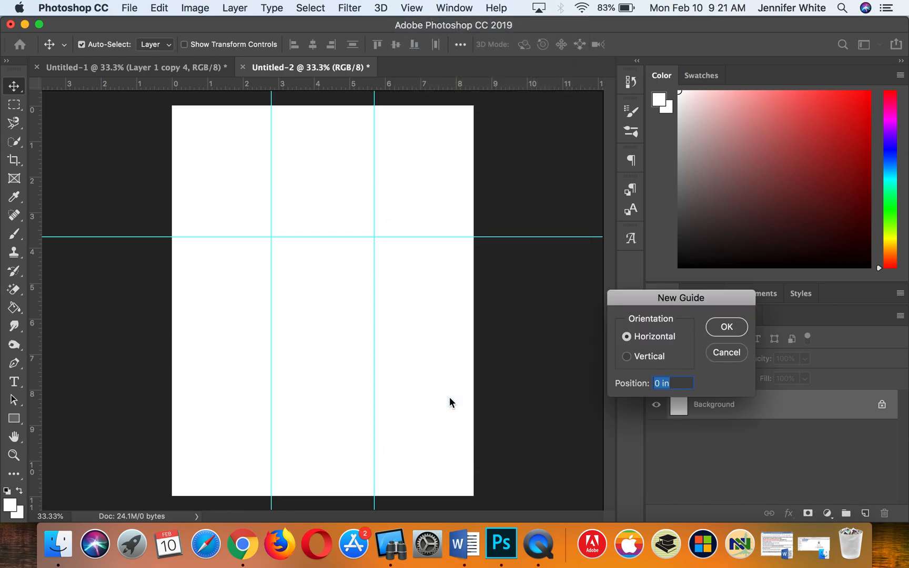
type("7.3")
left_click(737, 326)
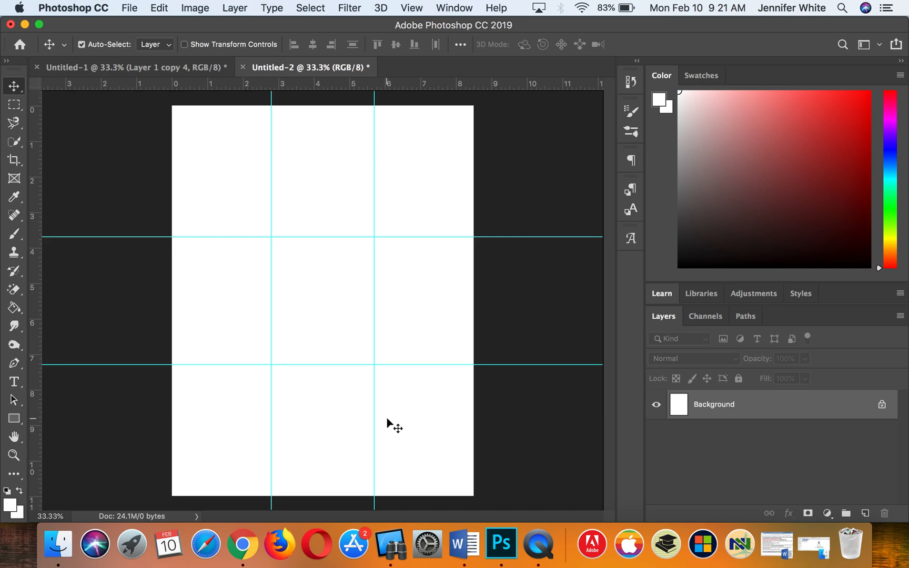
left_click(411, 9)
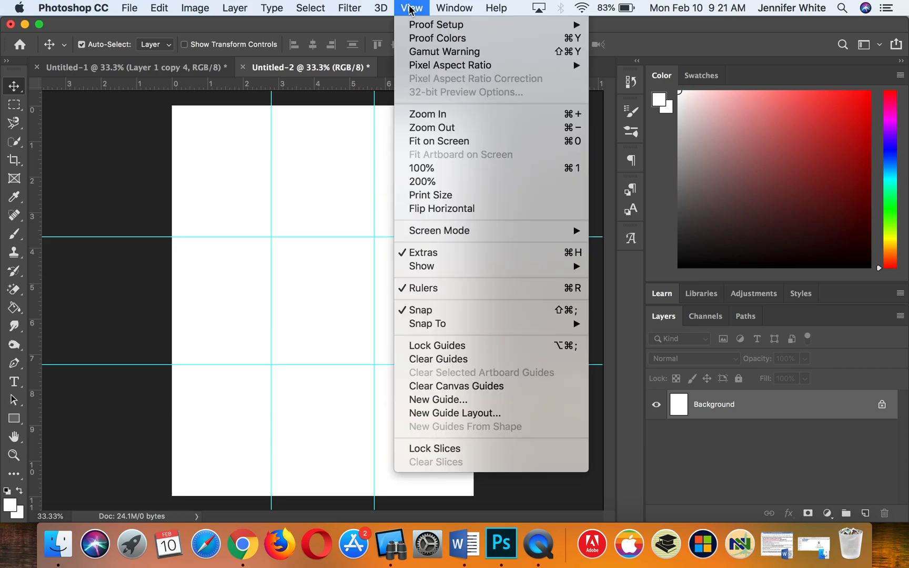
left_click(428, 346)
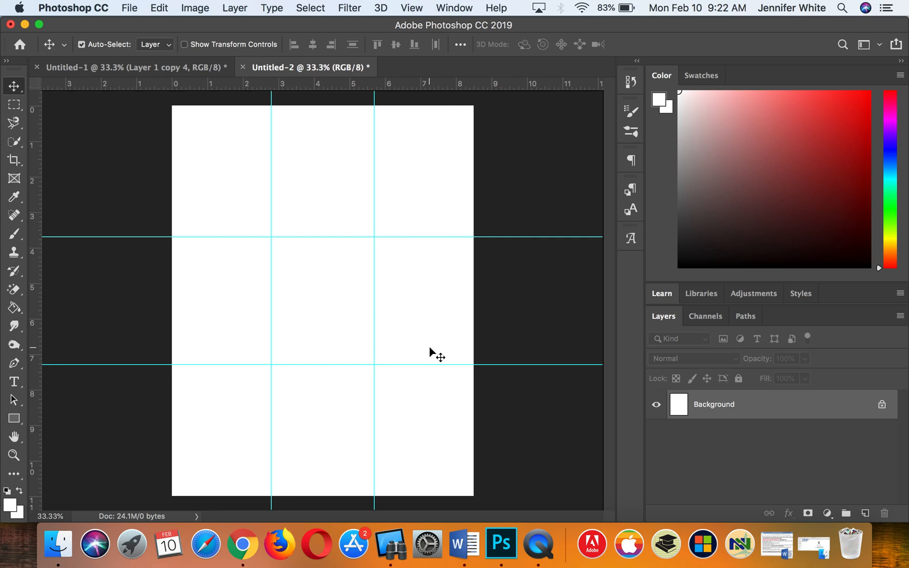
Open the image Apple.jpg from the Desktop.
left_click(132, 7)
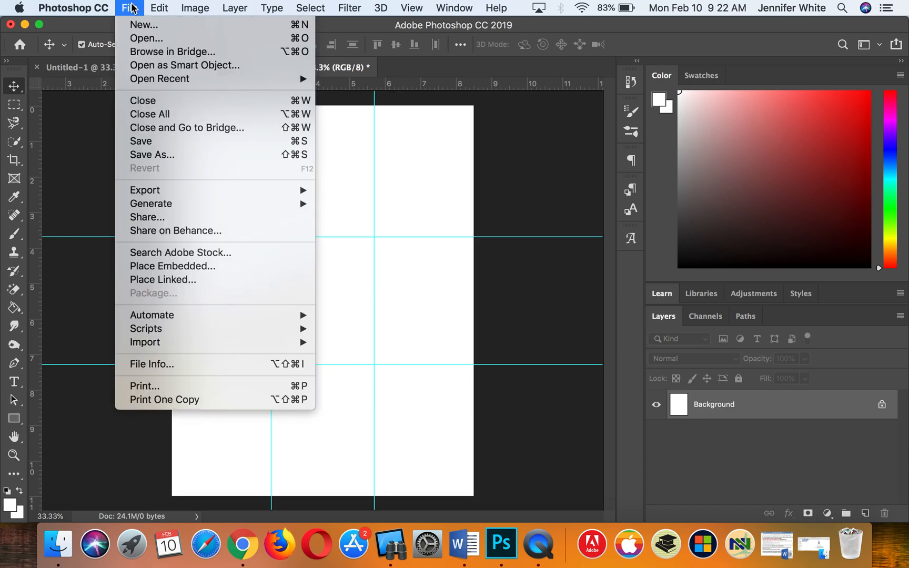
left_click(146, 38)
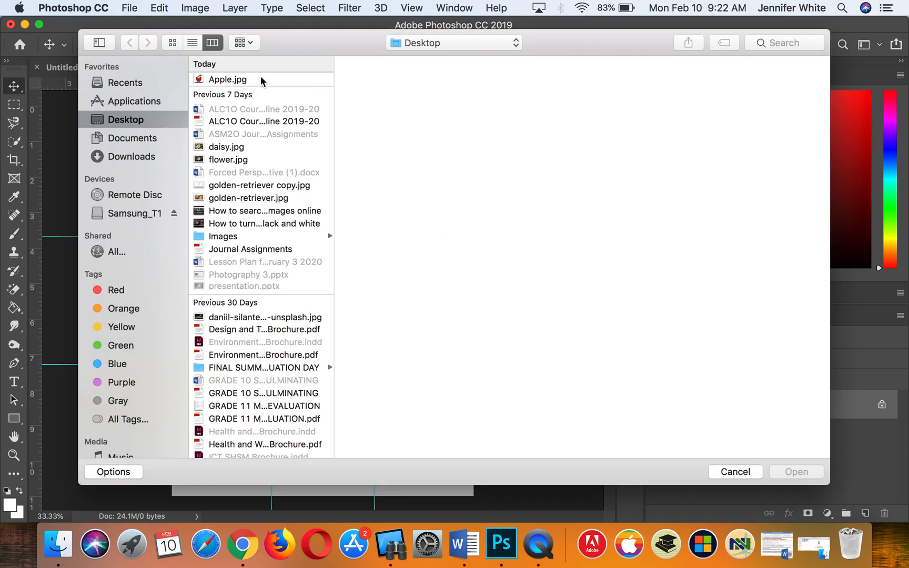
left_click(216, 80)
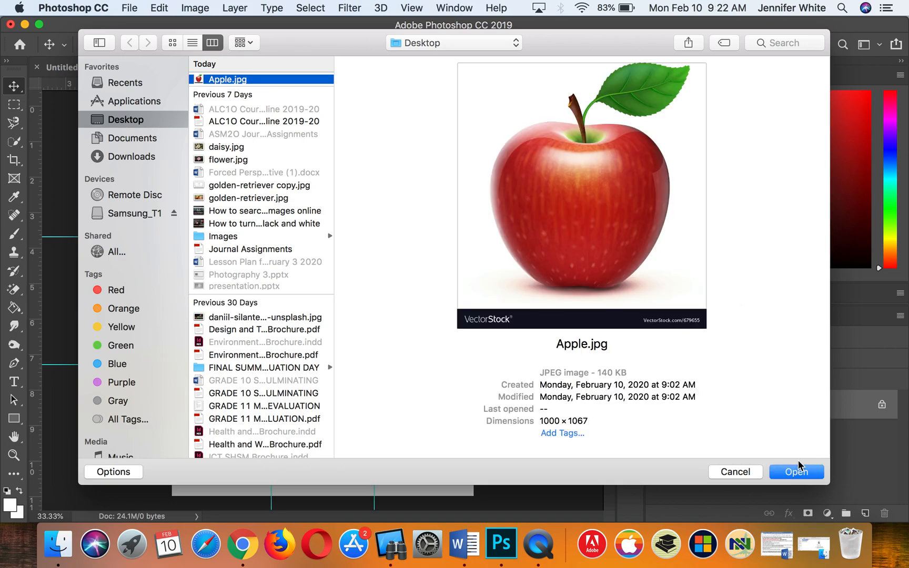
left_click(796, 472)
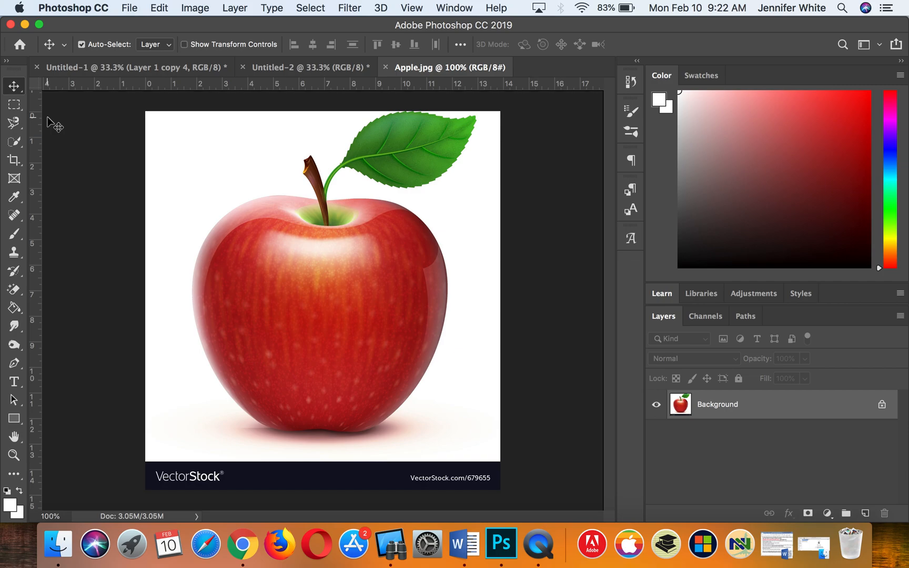
Select the apple with Select Subject and move the cutout into the upper-left grid cell of Untitled-2.
left_click(15, 142)
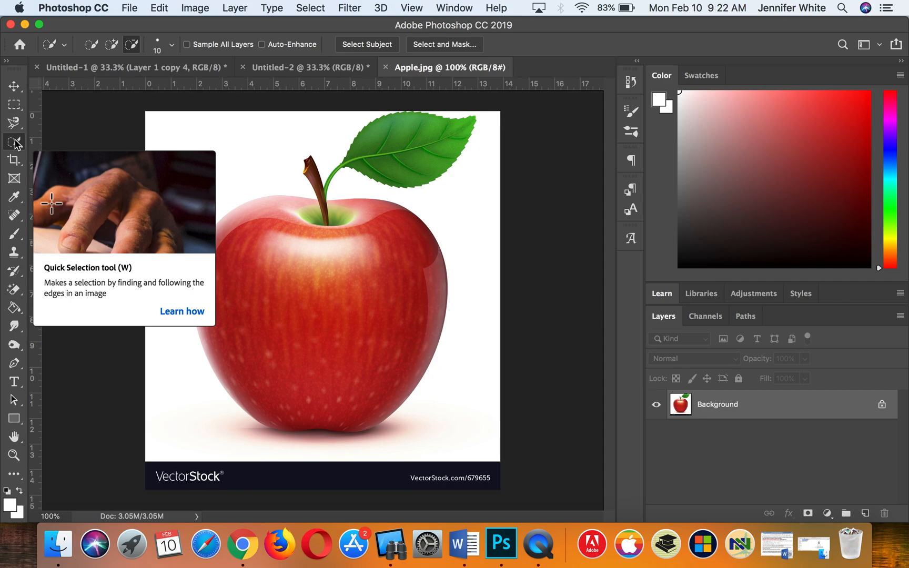
left_click(357, 45)
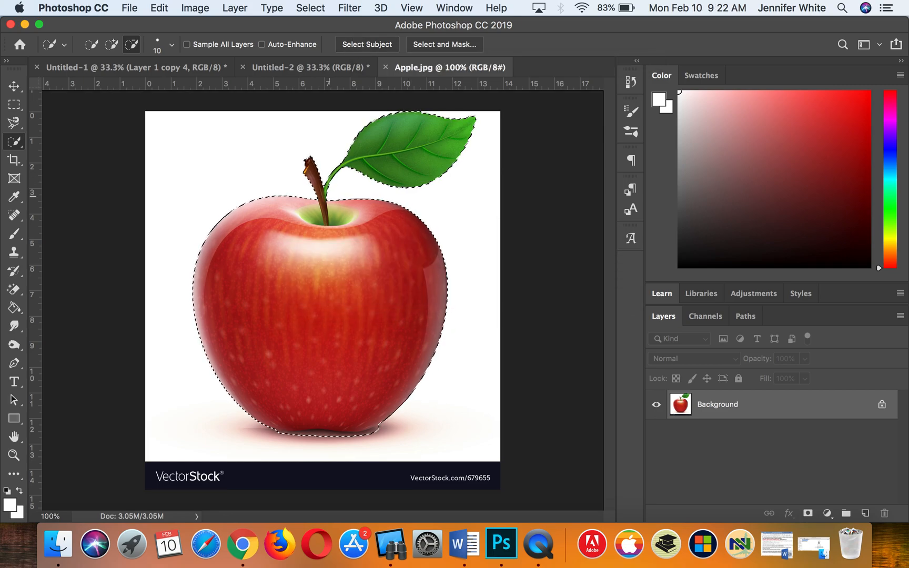
left_click(14, 86)
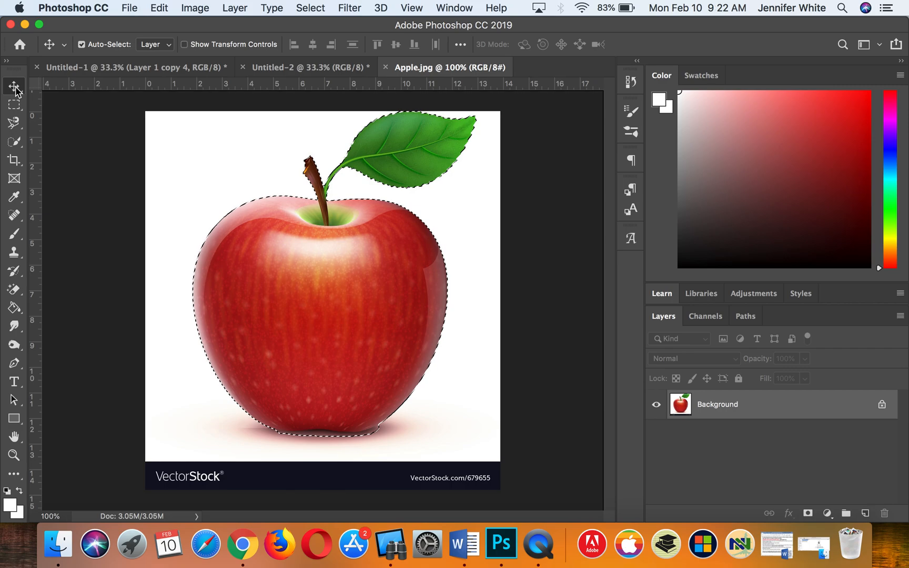
left_click_drag(338, 265, 231, 168)
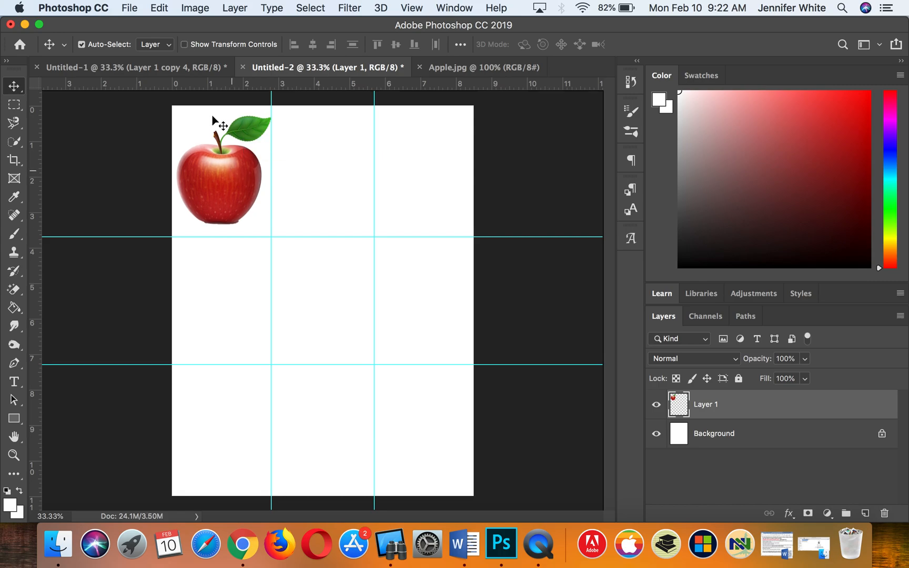
left_click(159, 8)
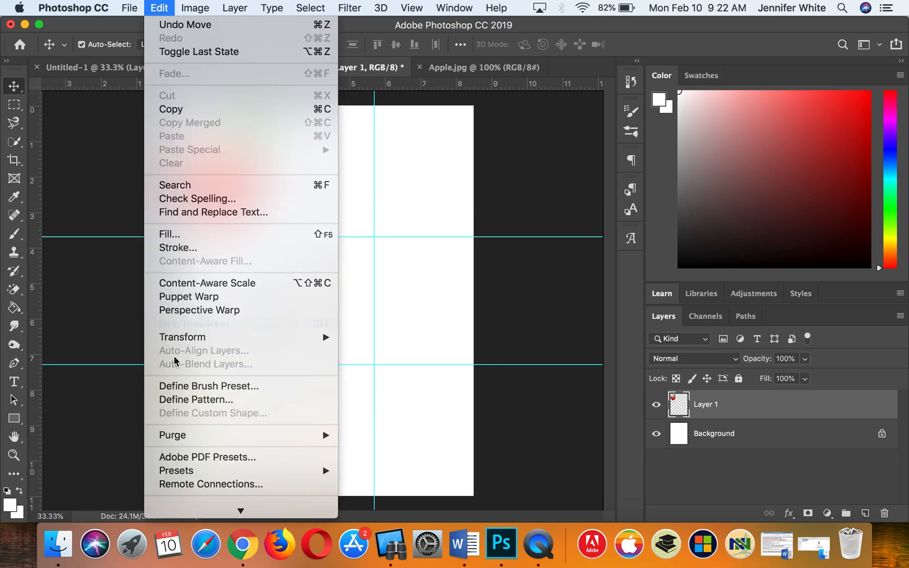
mouse_move(204, 339)
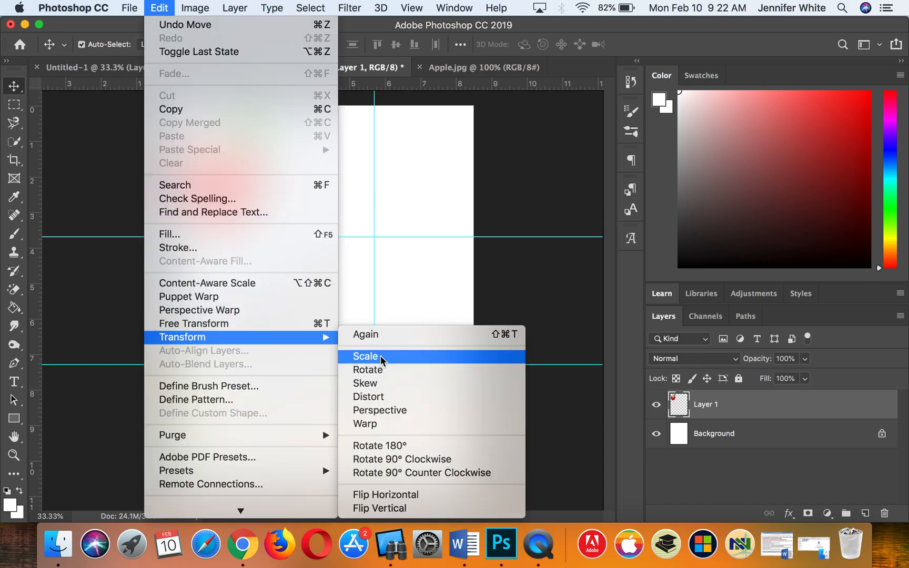
left_click(544, 165)
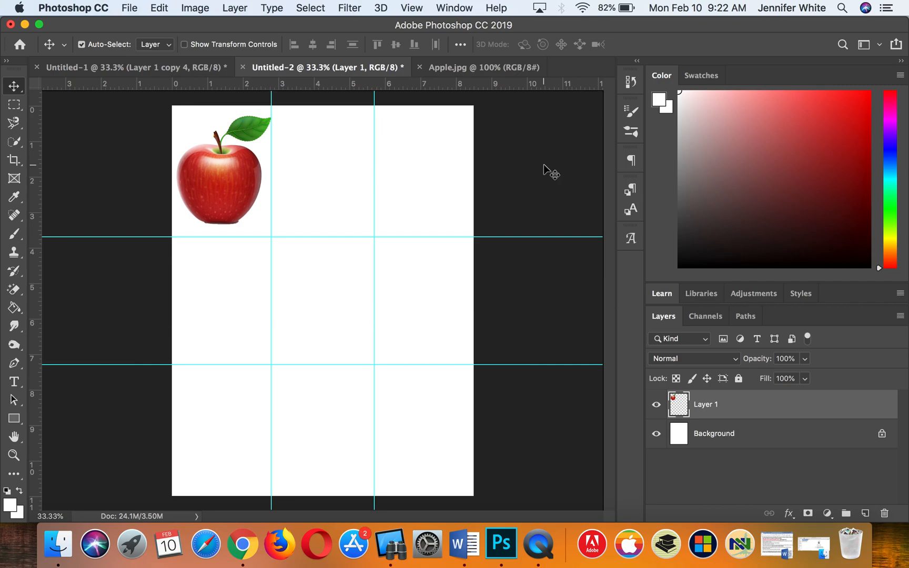
Scale the apple proportionally to about 70% with Free Transform and center it in the upper-left grid cell.
key("super+t")
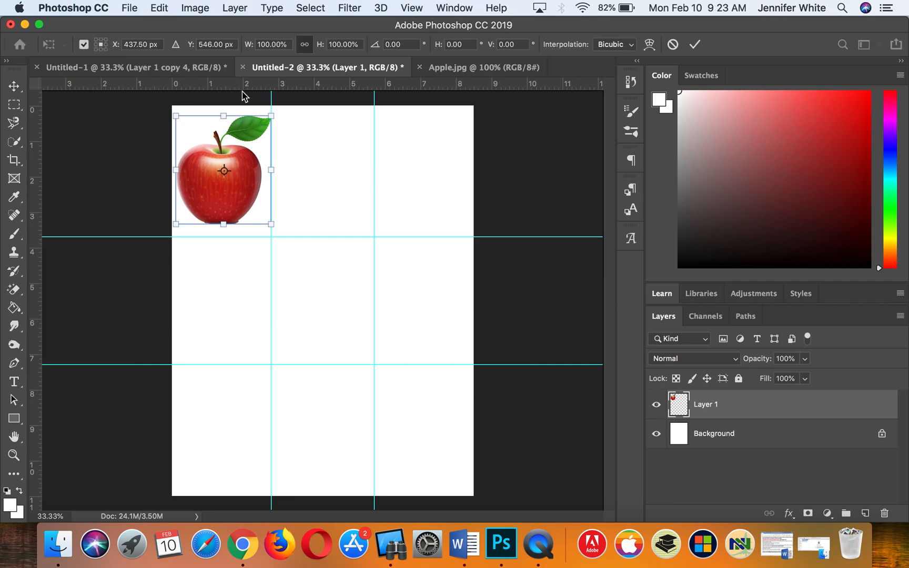
left_click_drag(271, 116, 242, 148)
left_click_drag(228, 187, 242, 170)
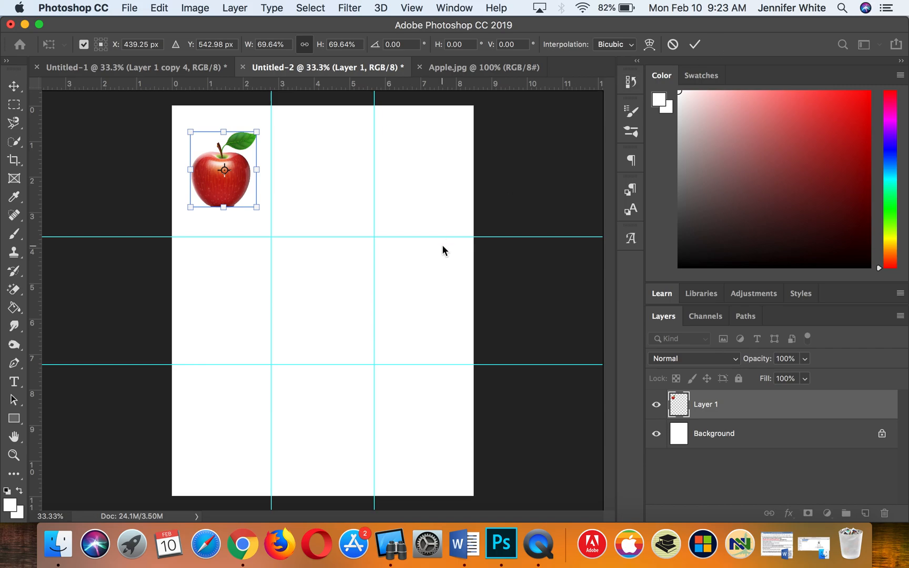
left_click_drag(240, 193, 243, 200)
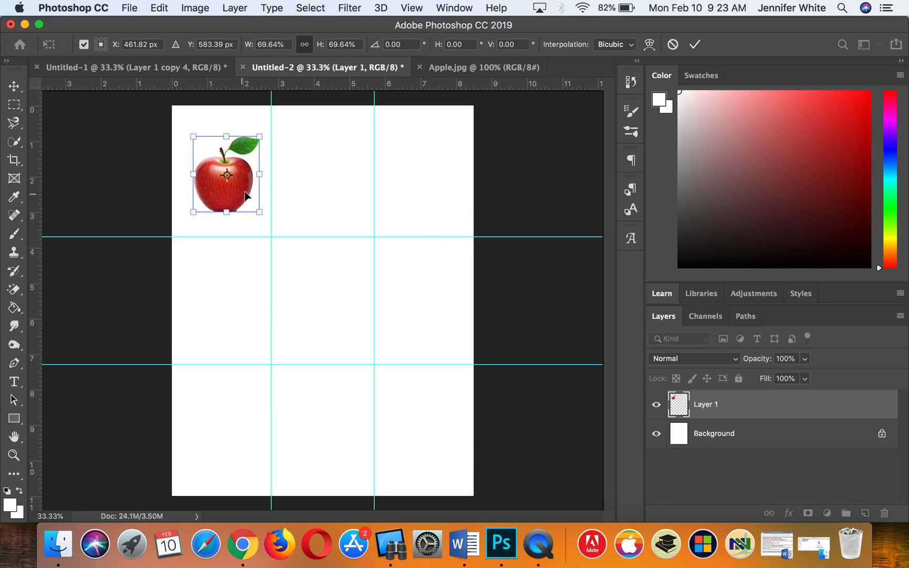
left_click(695, 45)
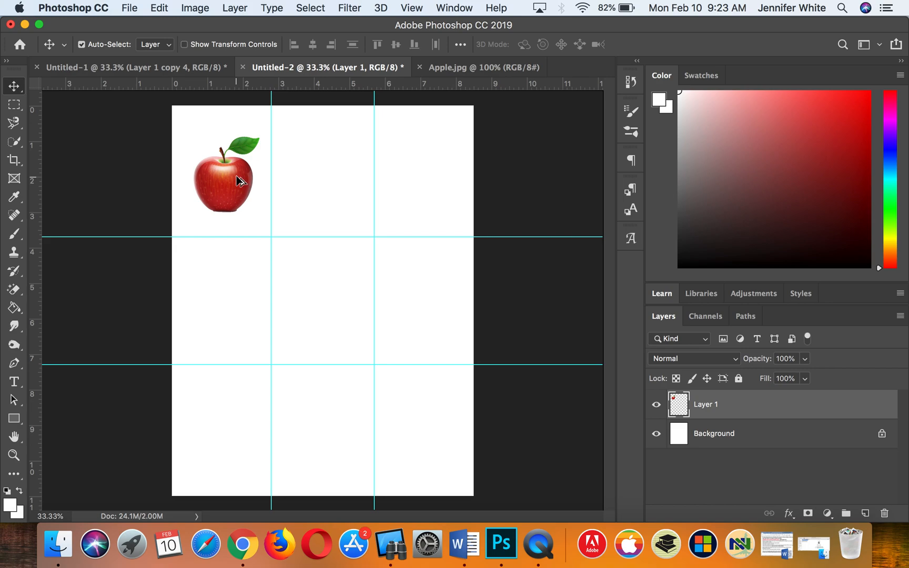
Duplicate the apple into the middle and right cells of the top row, level with the original.
left_click_drag(241, 180, 339, 174)
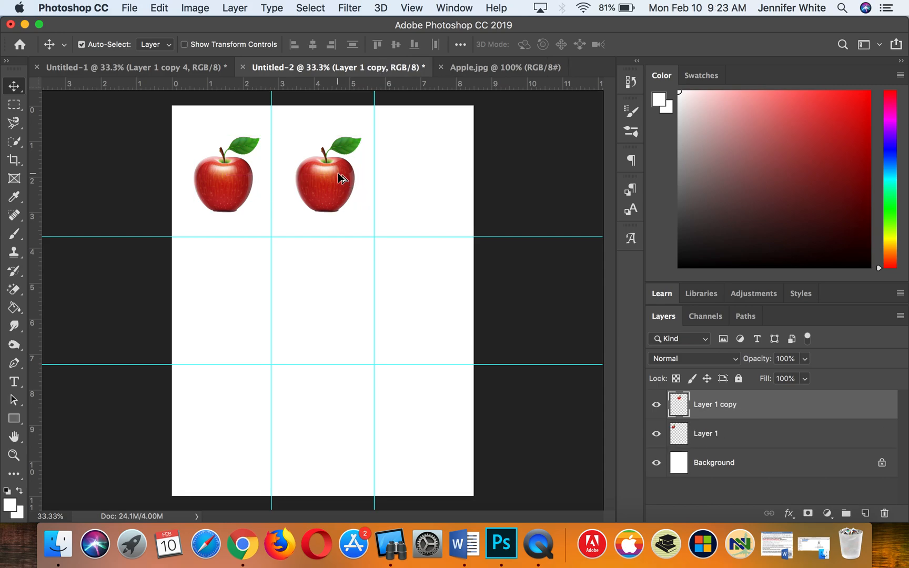
left_click_drag(339, 178, 438, 169)
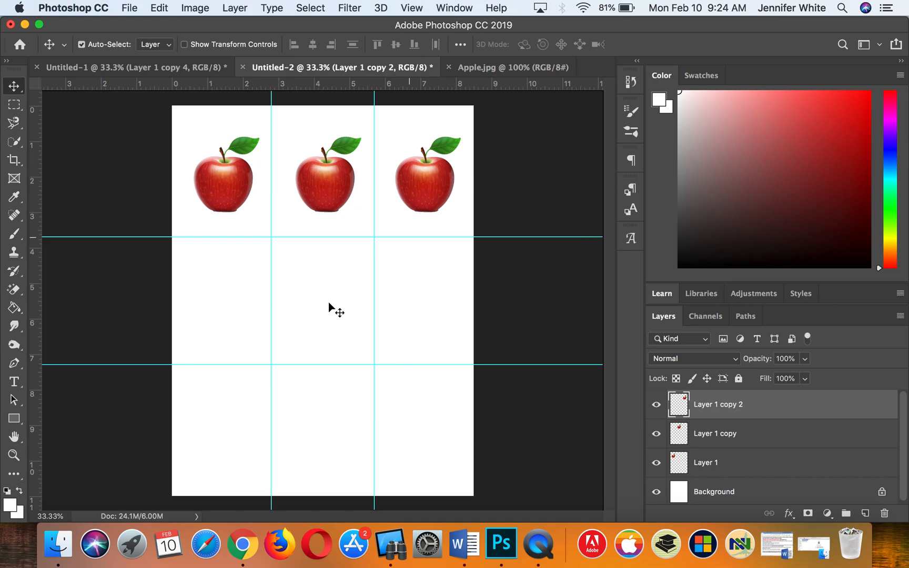
Duplicate the three top-row apples together into the middle row, directly below the originals.
left_click_drag(519, 184, 178, 178)
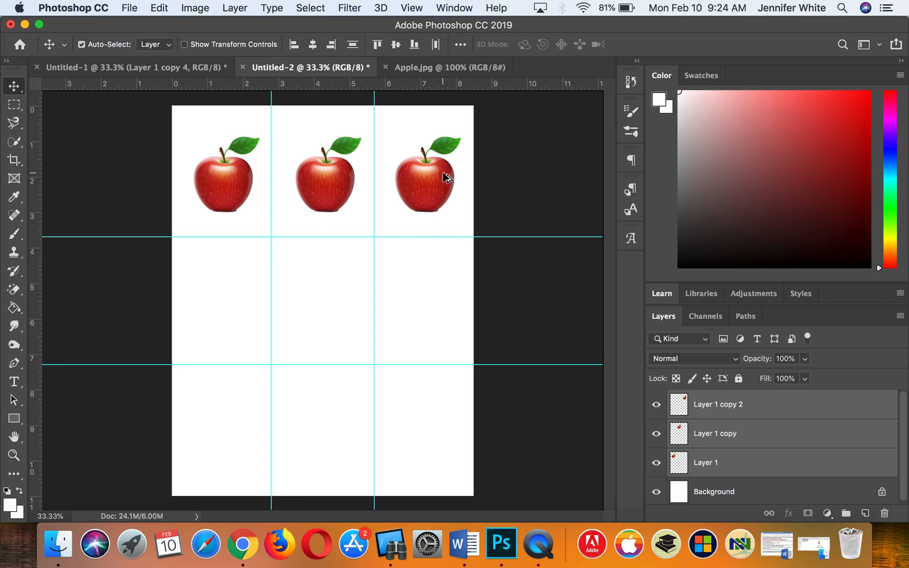
left_click_drag(446, 177, 446, 231)
key("super+z")
left_click_drag(520, 180, 212, 168)
left_click_drag(413, 186, 424, 305)
Duplicate the three middle-row apples together into the bottom row, aligned with the columns above.
left_click_drag(521, 304, 175, 307)
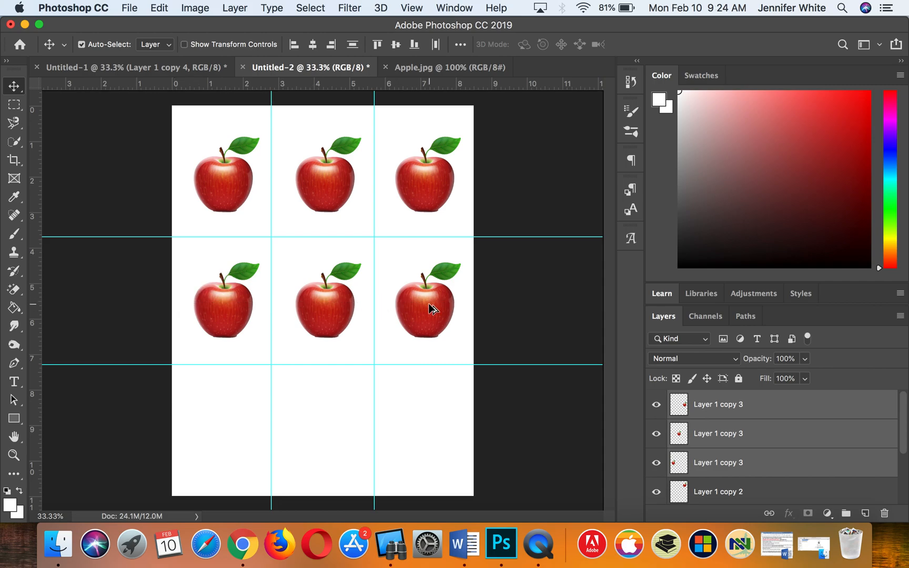
left_click_drag(429, 312, 432, 333)
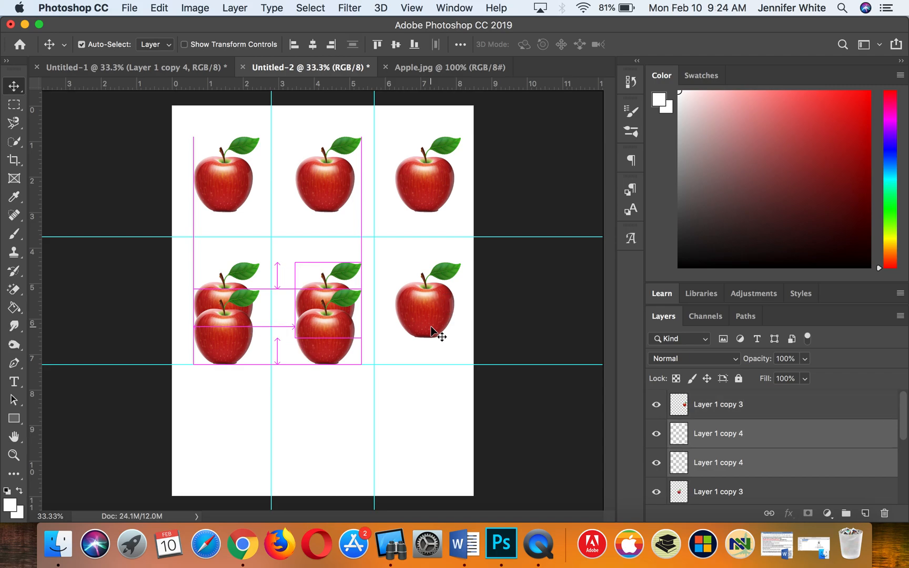
key("super+z")
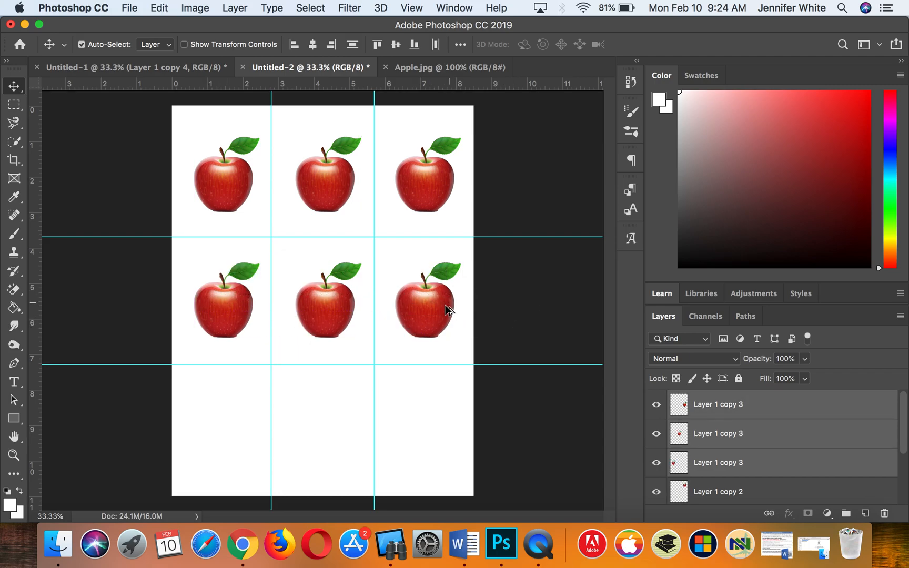
left_click_drag(432, 314, 424, 436)
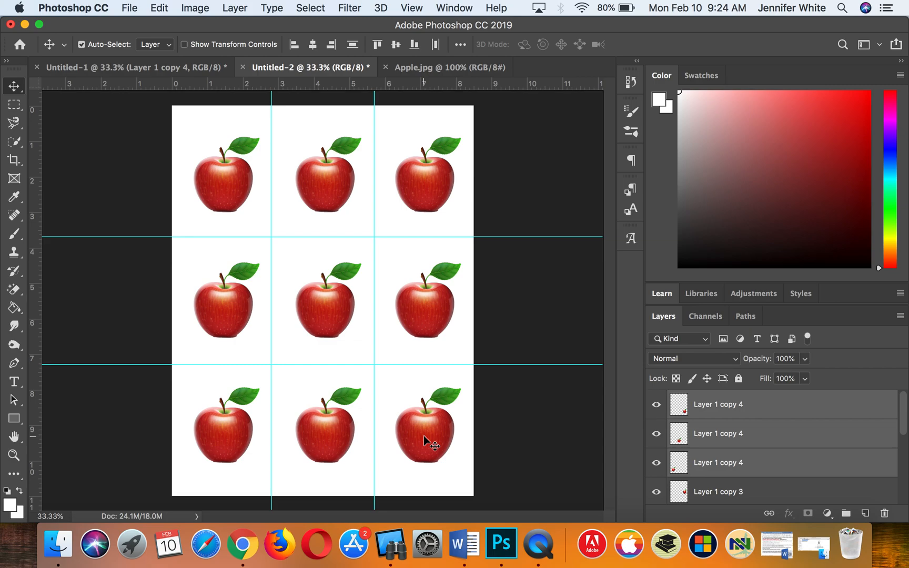
Apply the Stained Glass texture filter to the upper-left apple with cell size 10, border thickness 4 and light intensity 3.
left_click(232, 186)
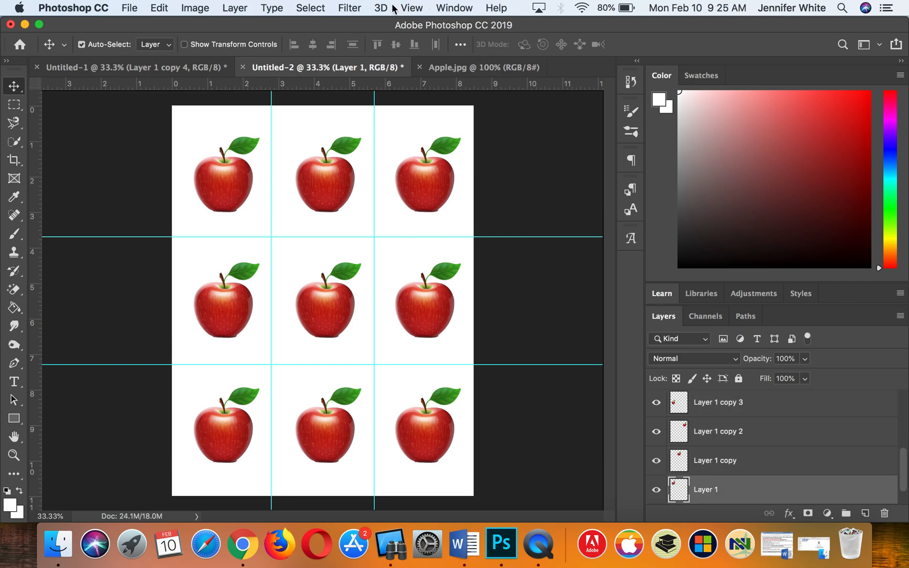
left_click(352, 8)
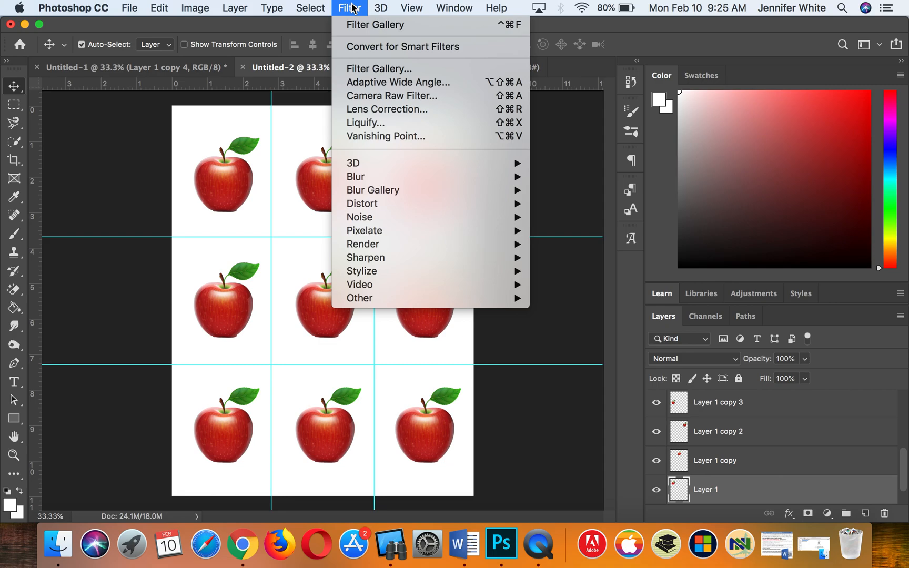
left_click(354, 70)
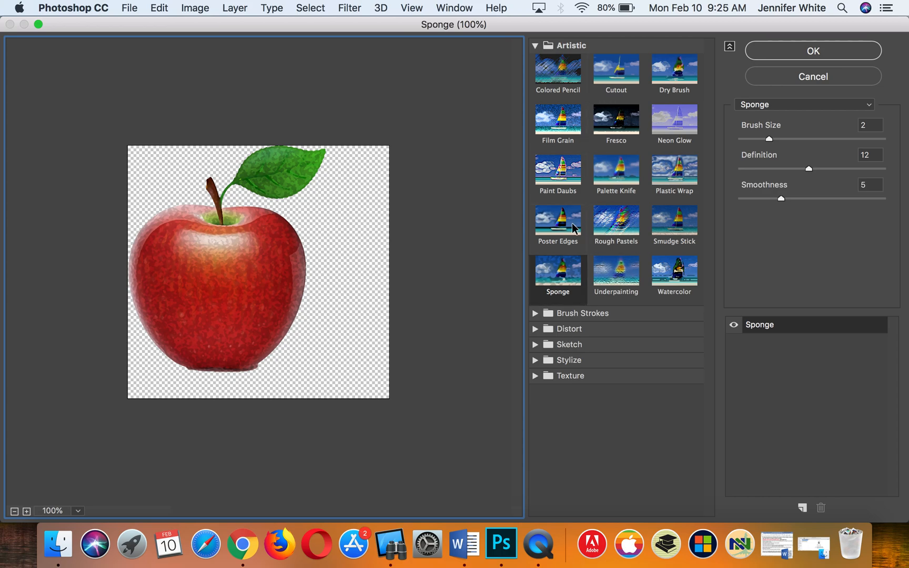
left_click(536, 375)
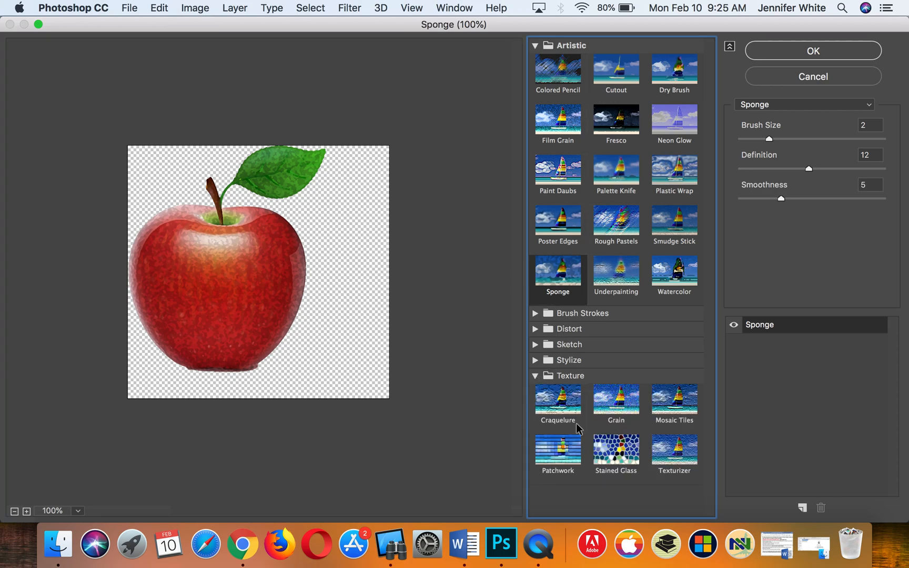
left_click(617, 447)
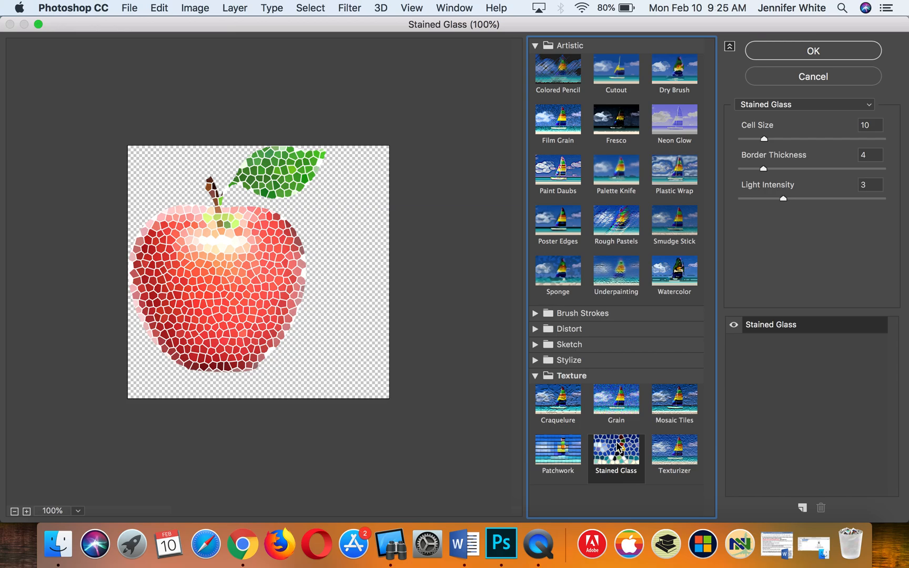
left_click(822, 51)
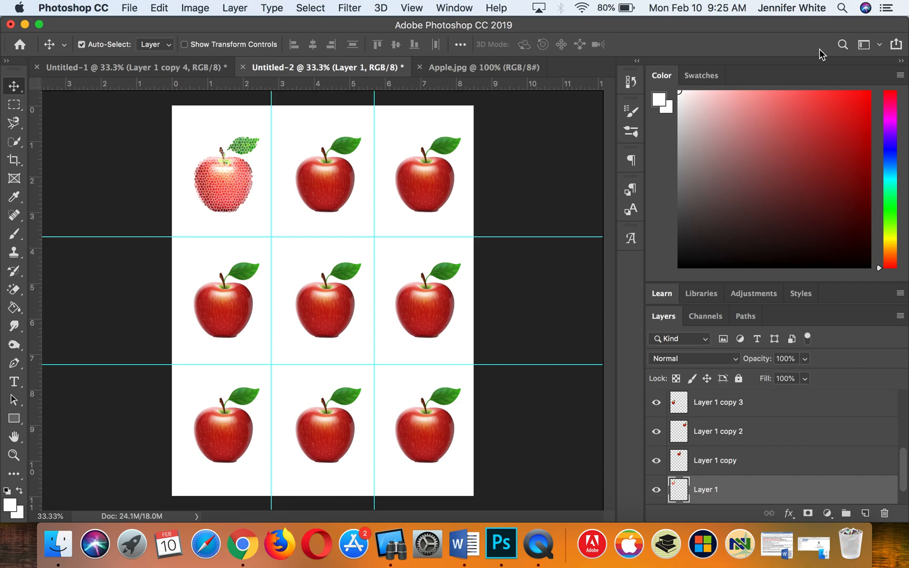
Apply the Patchwork texture filter to the top-middle apple with square size 8 and relief 8.
left_click(345, 181)
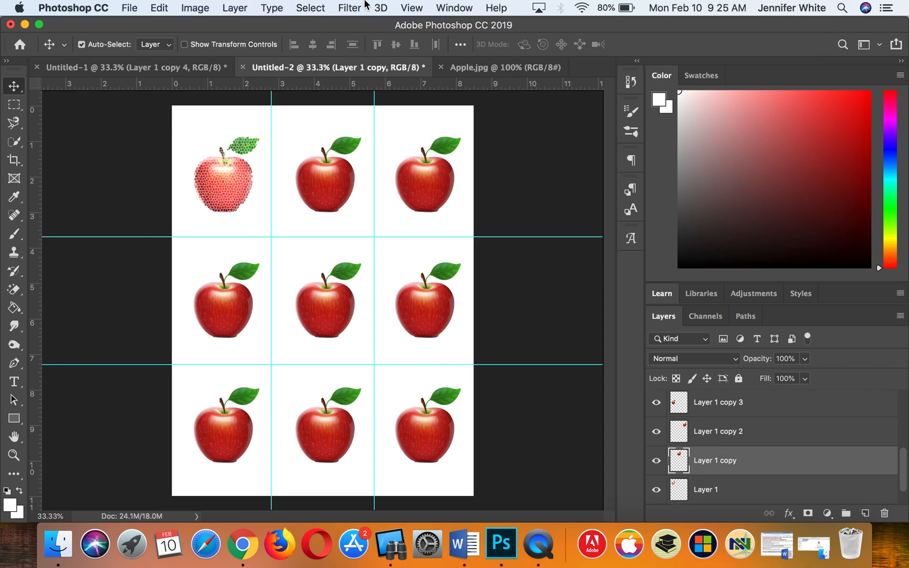
left_click(350, 8)
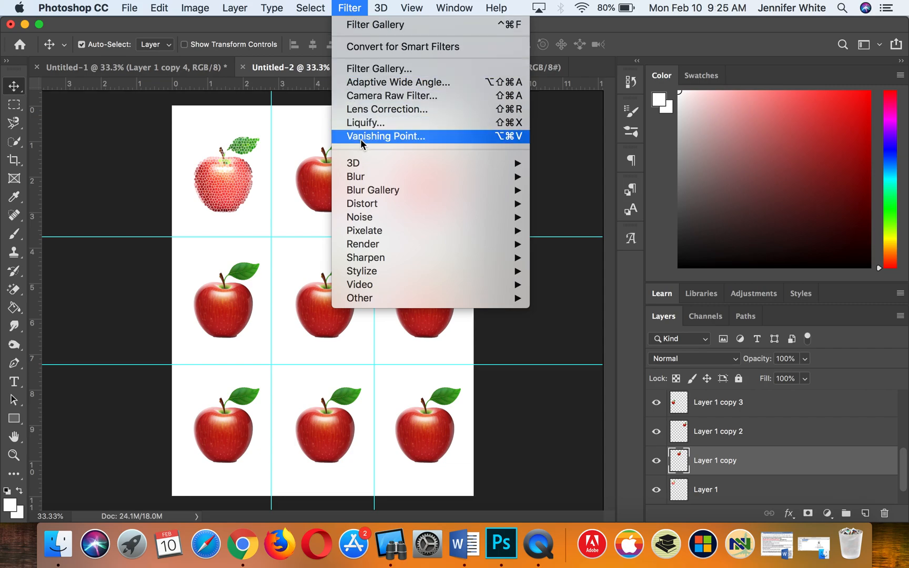
mouse_move(363, 165)
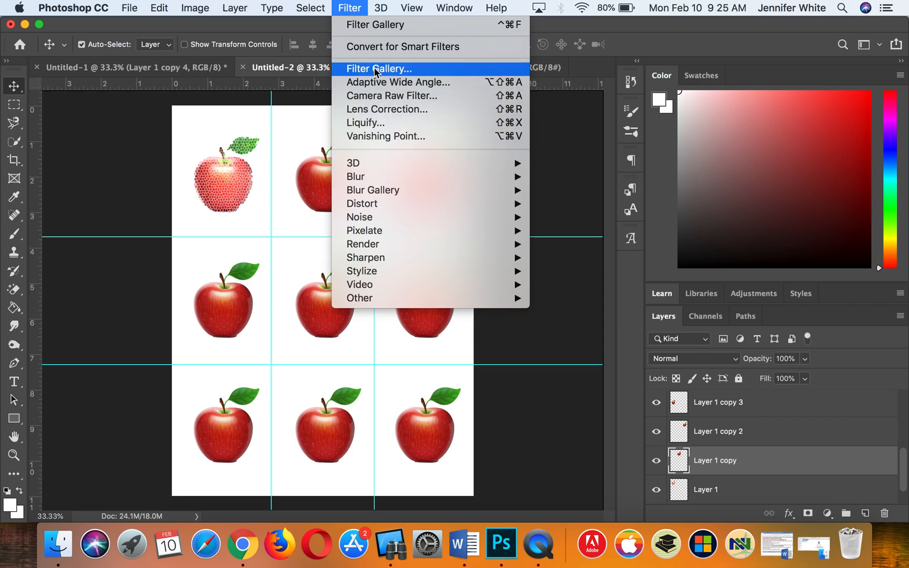
left_click(379, 68)
left_click(567, 200)
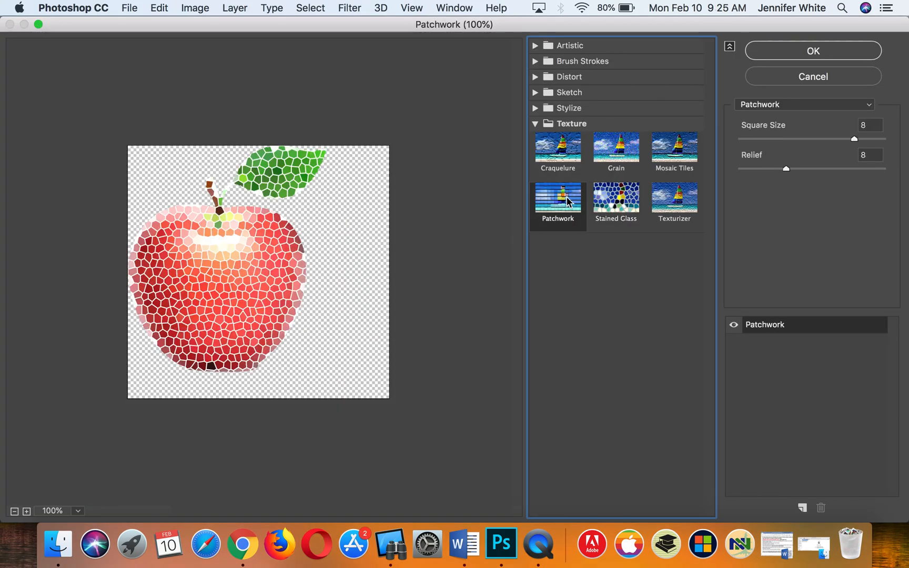
left_click(831, 52)
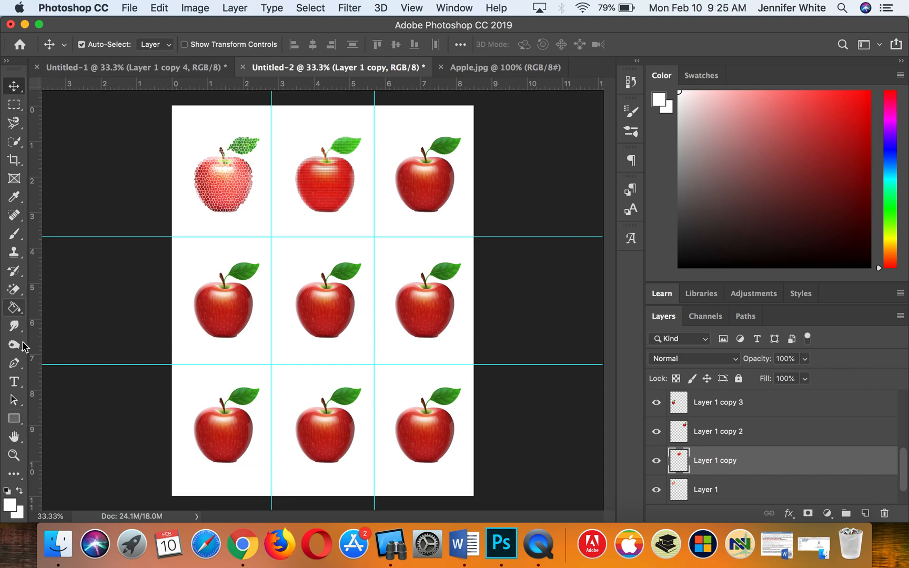
Set up the Rectangle tool in Shape mode with a cyan fill and no stroke.
left_click(17, 424)
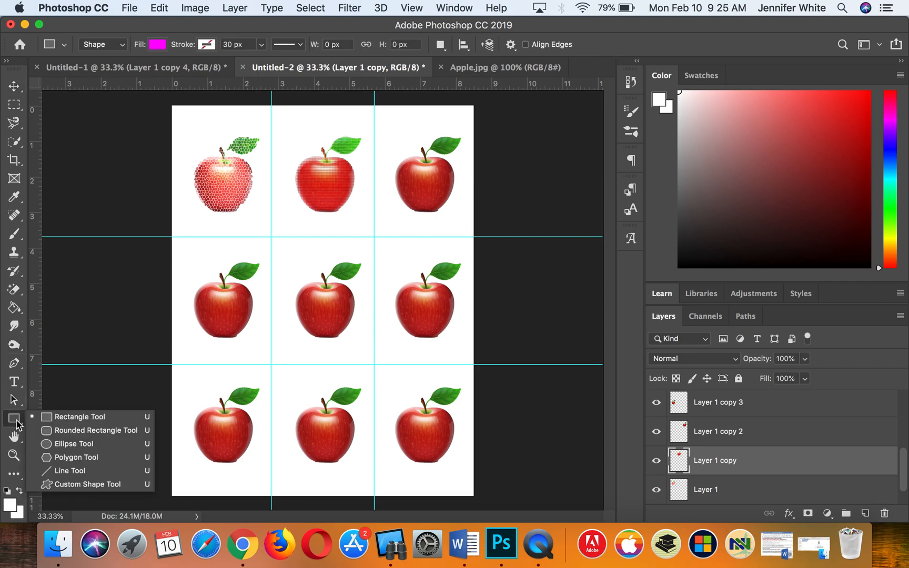
left_click(80, 419)
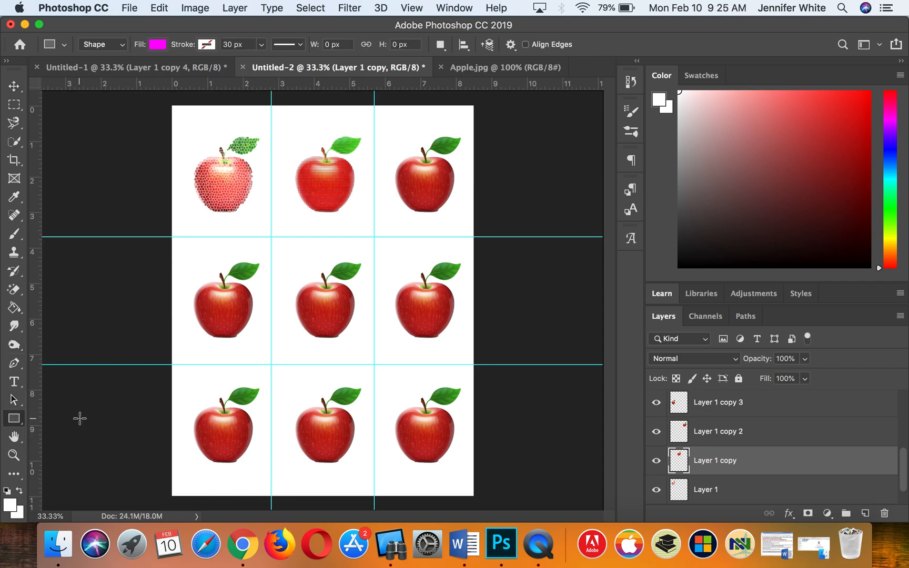
left_click(159, 45)
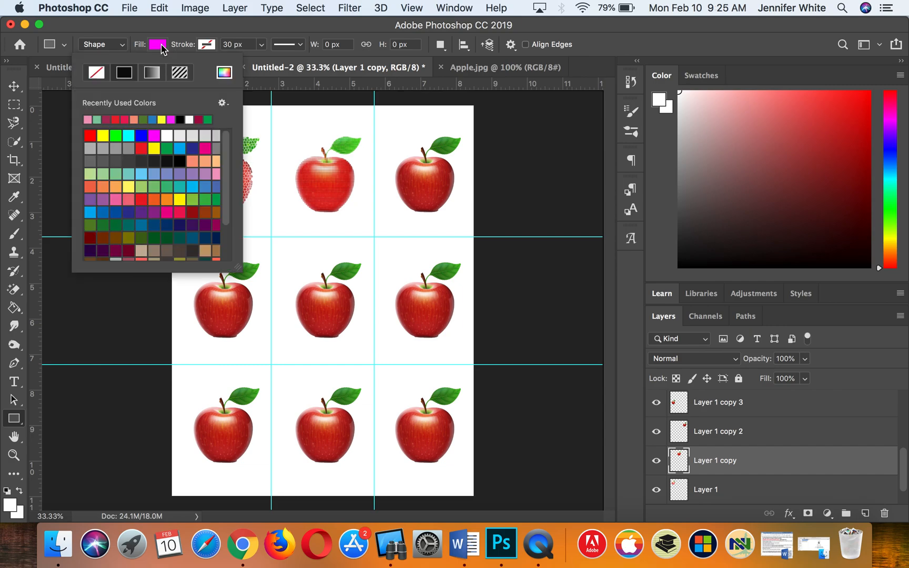
left_click(129, 136)
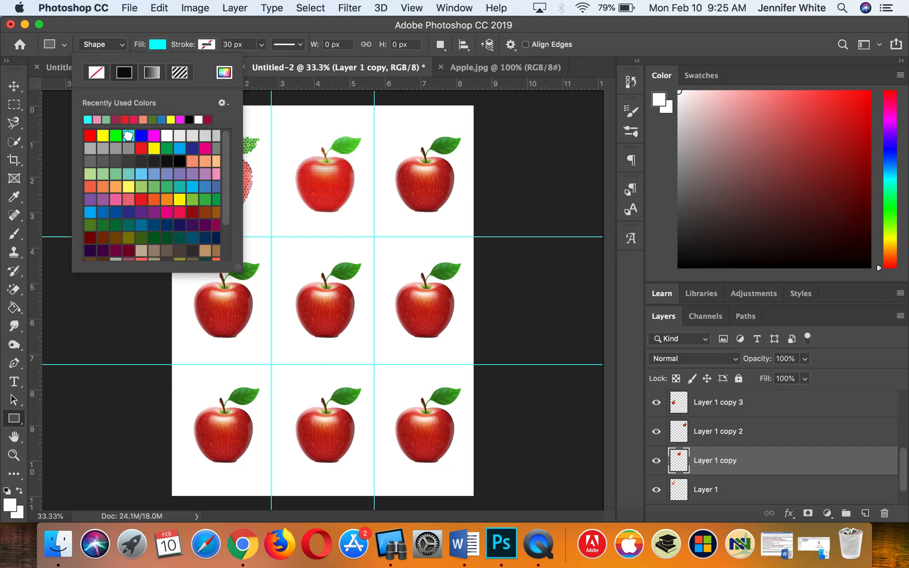
left_click(208, 45)
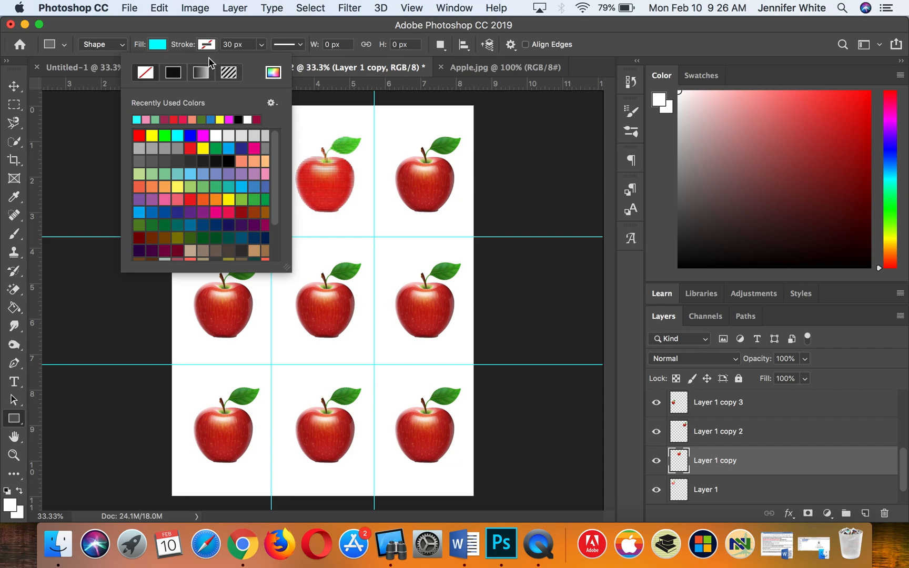
left_click(213, 37)
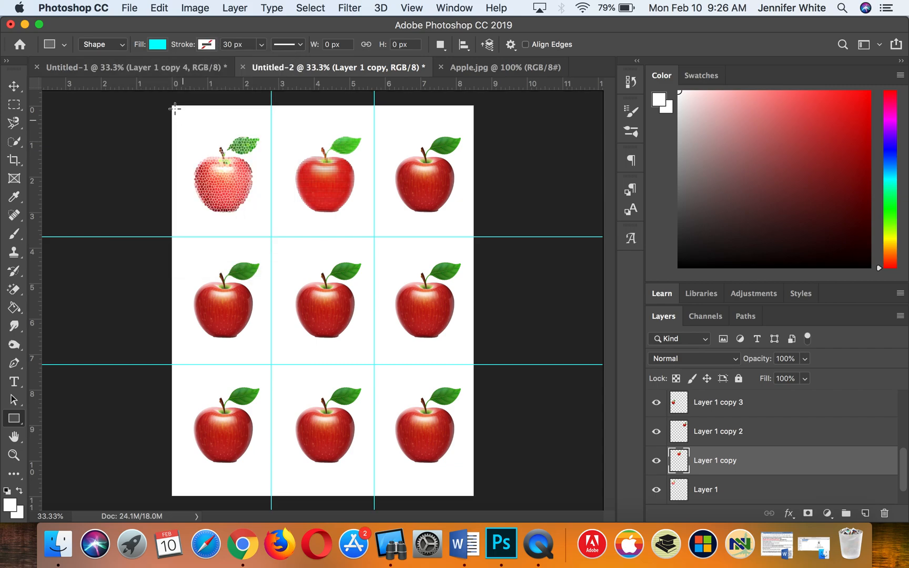
Check whether snapping to guides is enabled.
left_click(413, 9)
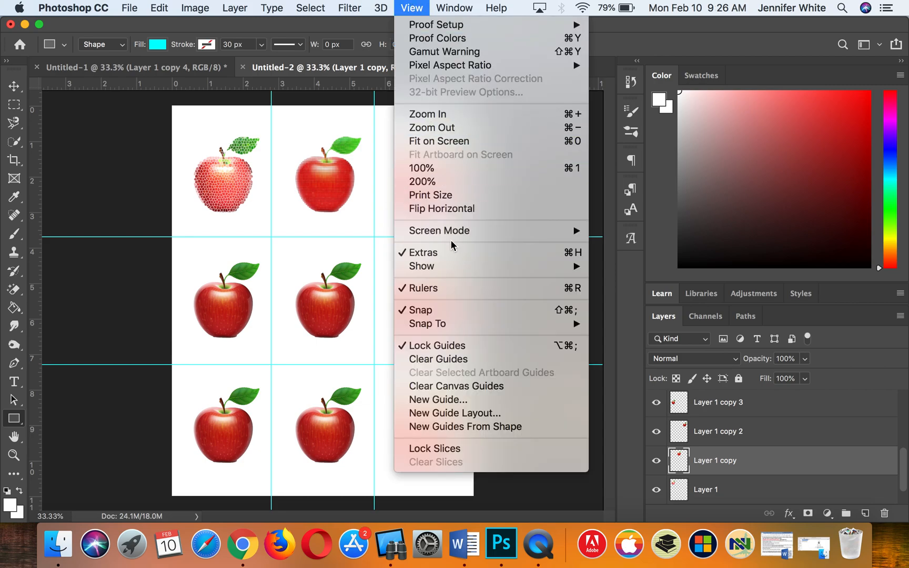
mouse_move(417, 326)
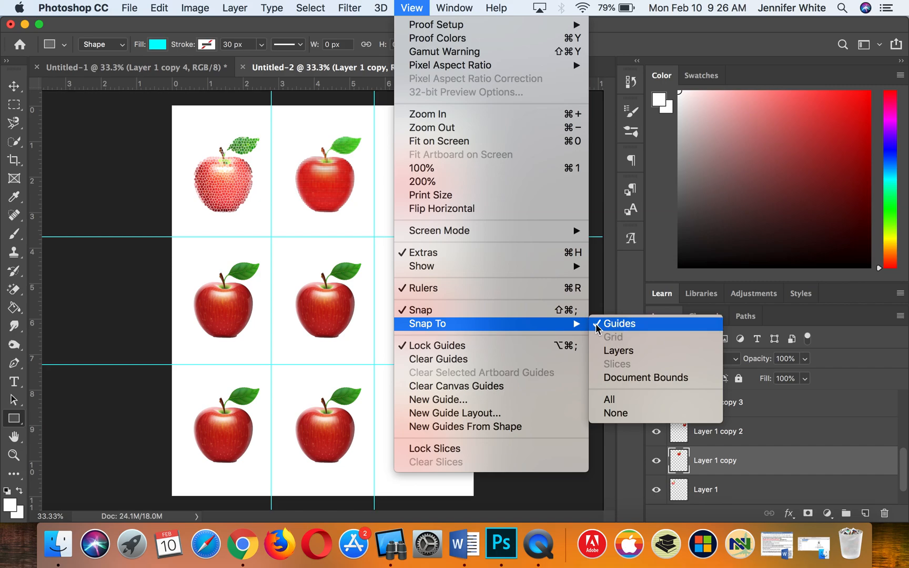
mouse_move(186, 14)
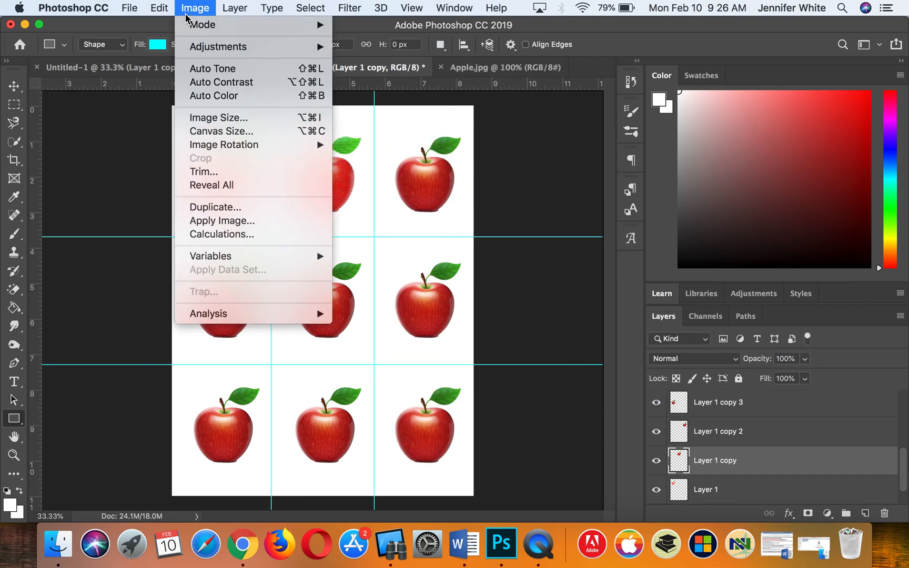
left_click(505, 132)
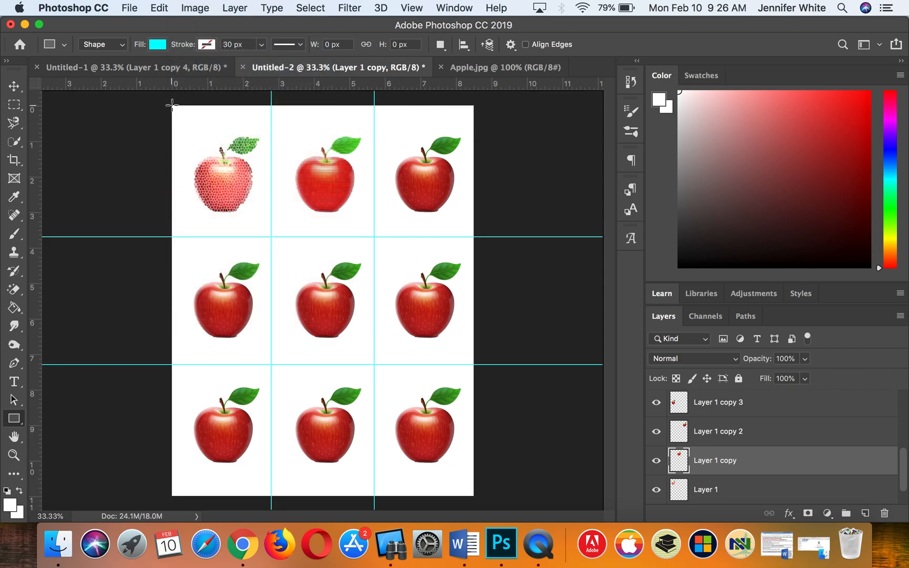
Draw a cyan rectangle of about 847 × 1114 px filling the upper-left grid cell and move its layer directly above Background.
left_click_drag(172, 105, 271, 236)
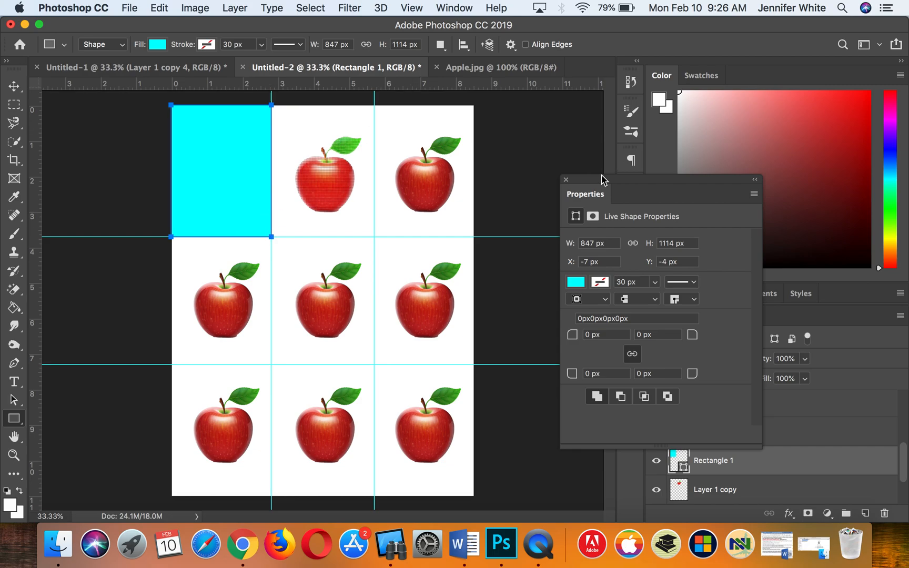
left_click(567, 179)
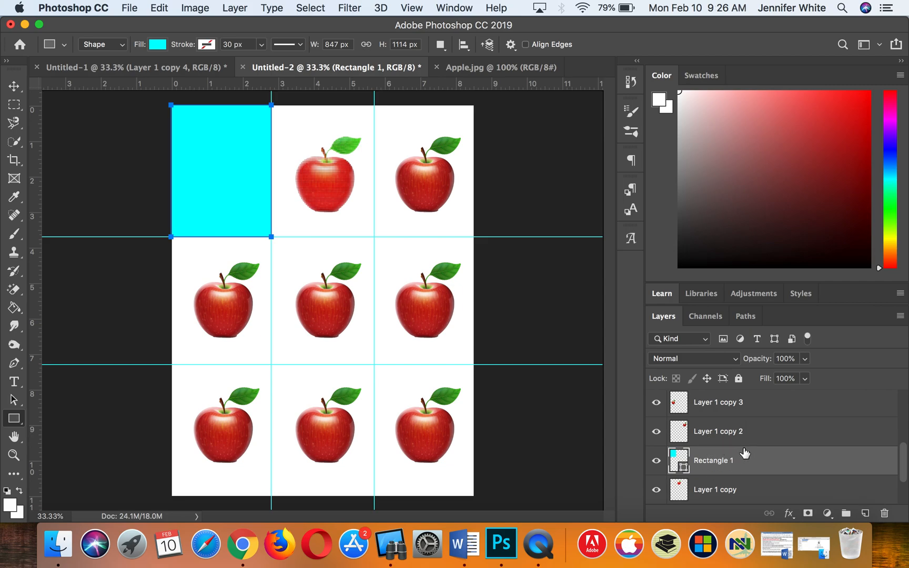
scroll(744, 453, "down", 2)
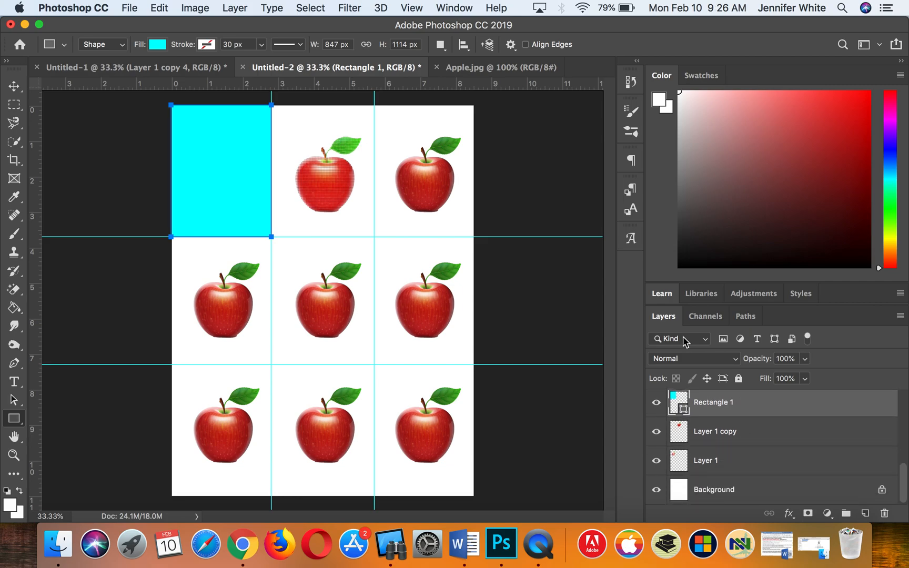
left_click_drag(764, 405, 758, 465)
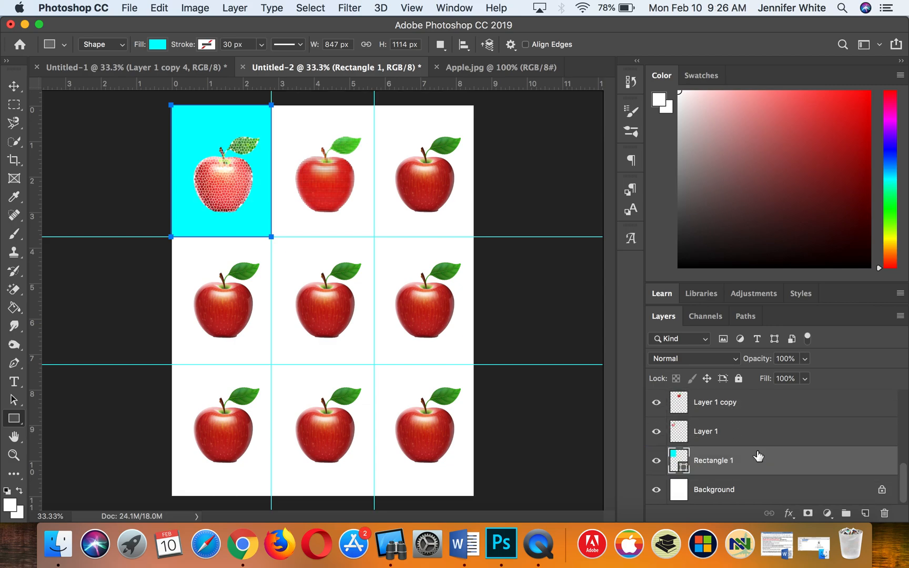
Duplicate the cyan rectangle into the middle and right cells of the top row, behind the apples.
left_click(15, 85)
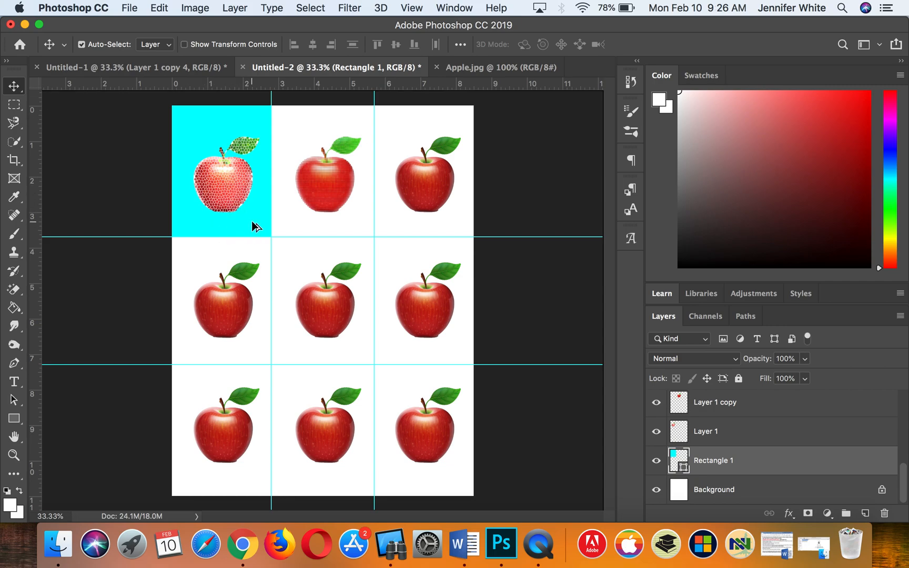
left_click_drag(252, 225, 351, 232)
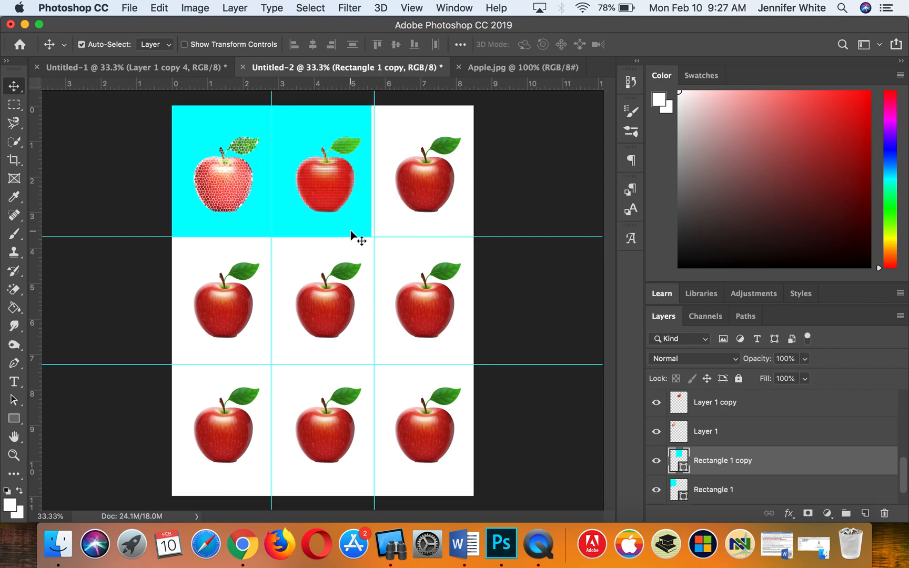
left_click_drag(351, 227, 454, 225)
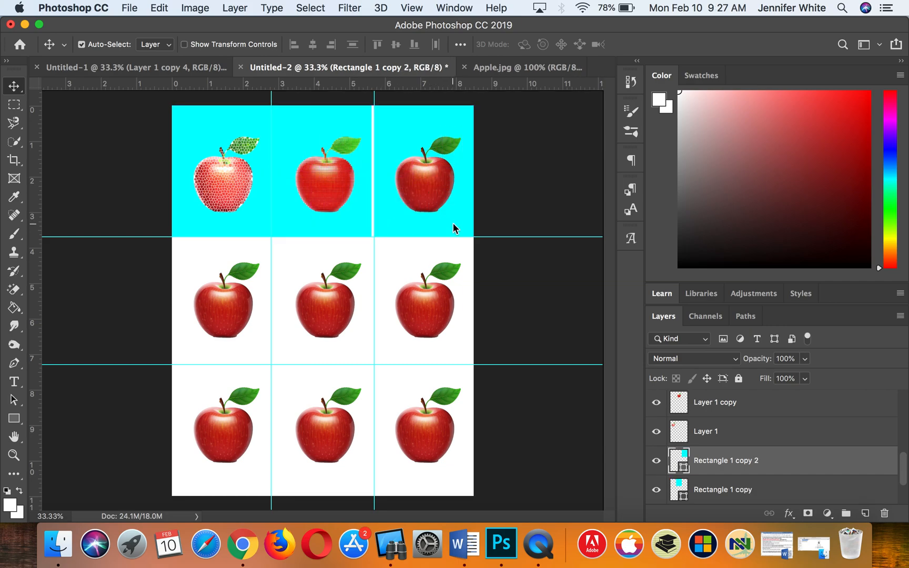
Stretch the cyan rectangle in the middle cell of the top row to about 870 × 1128 px so it reaches the right guide.
left_click(358, 217)
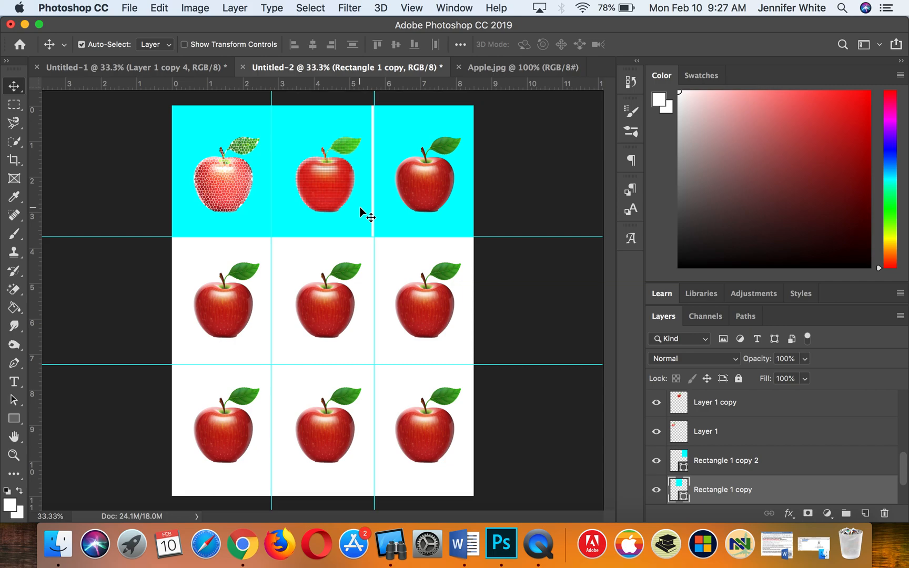
key("super+t")
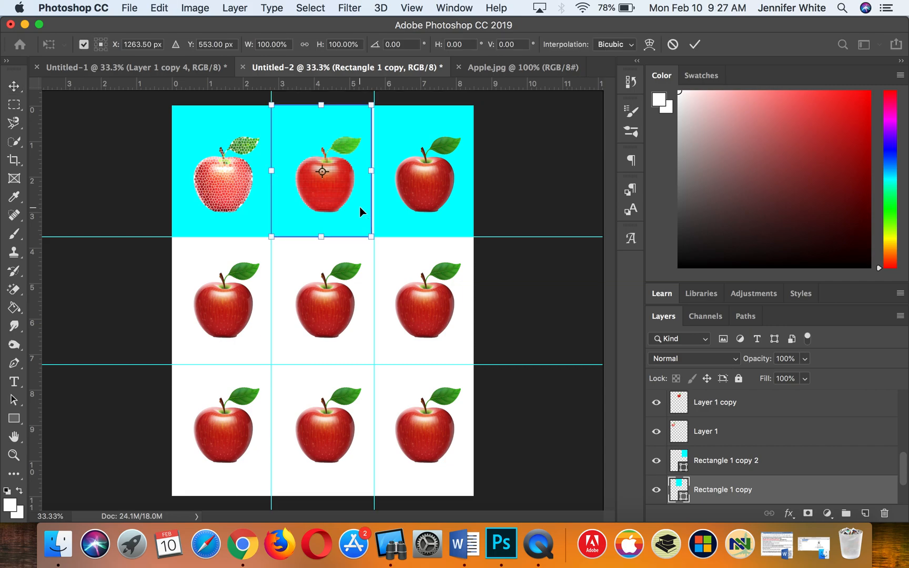
left_click_drag(372, 169, 376, 167)
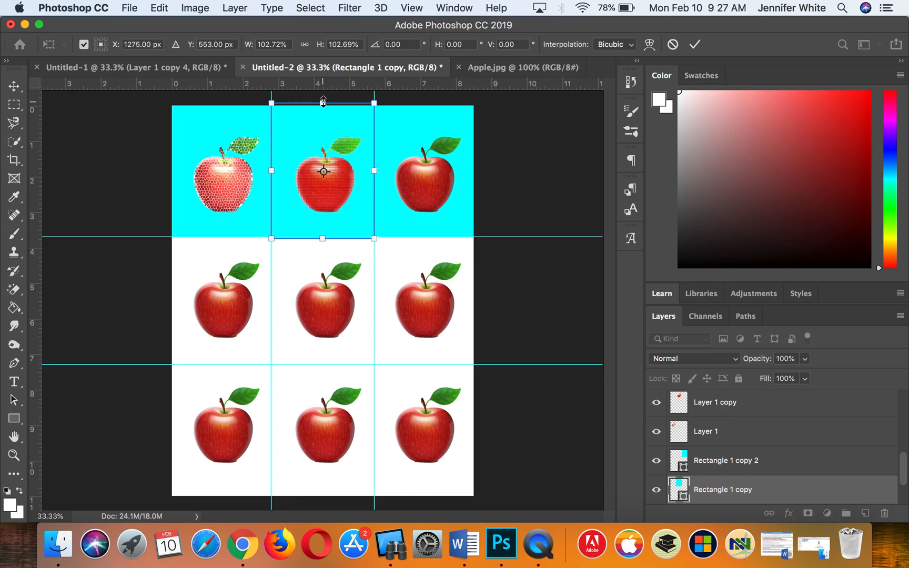
left_click_drag(323, 104, 323, 104)
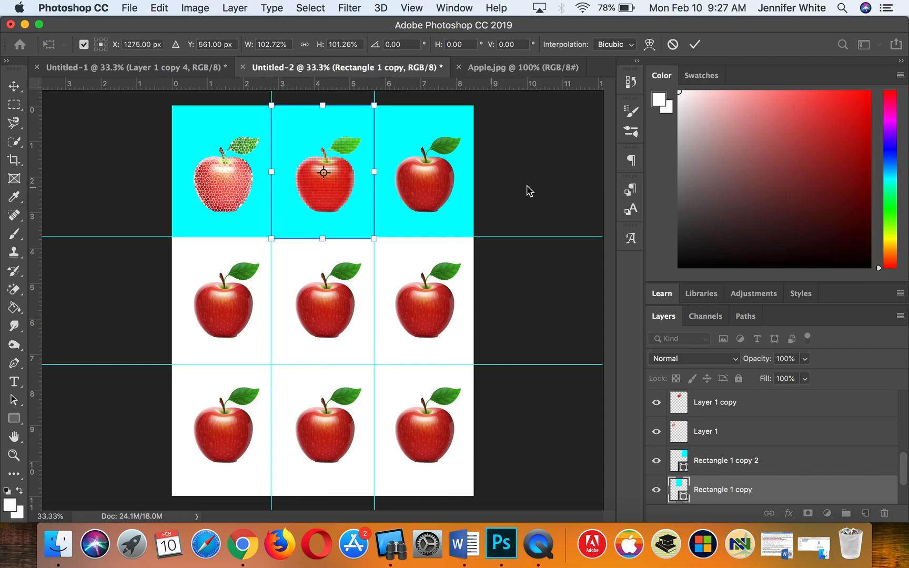
left_click(695, 46)
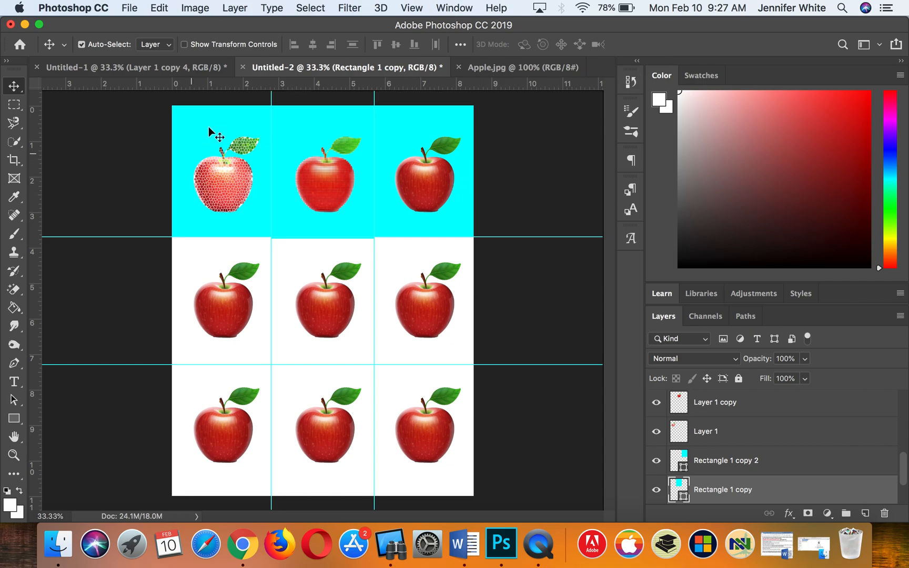
left_click_drag(509, 226, 233, 232)
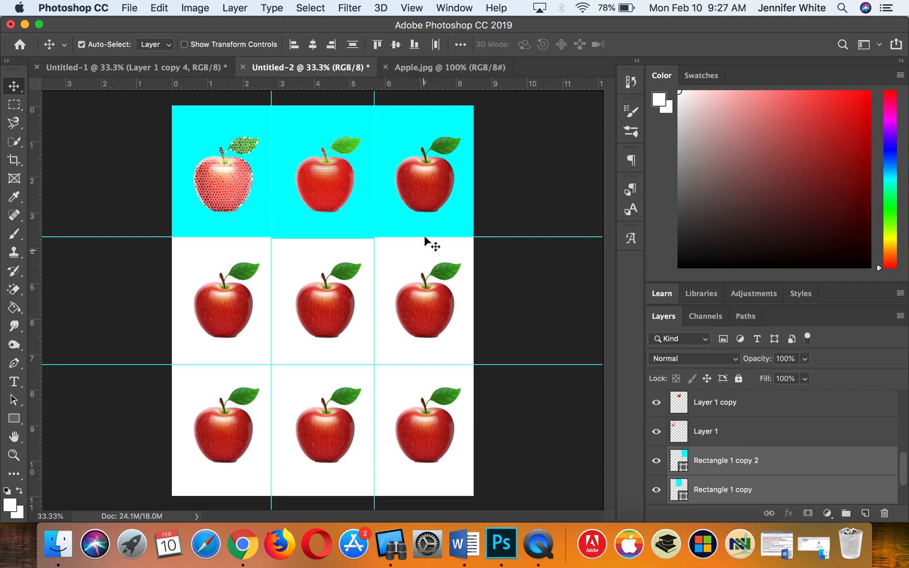
left_click_drag(418, 229, 419, 263)
key("super+z")
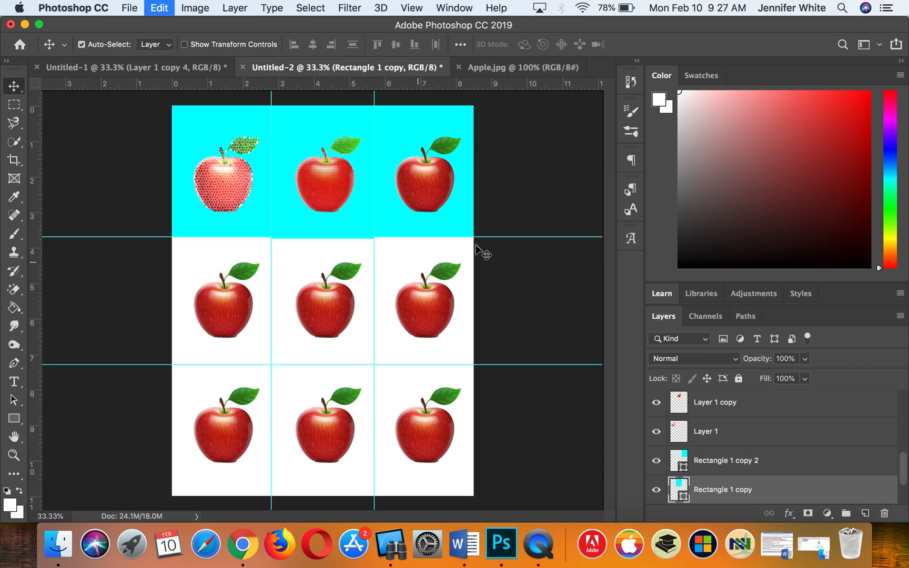
Duplicate the three top-row cyan rectangles together into the middle row, behind the apples.
left_click_drag(499, 224, 228, 224)
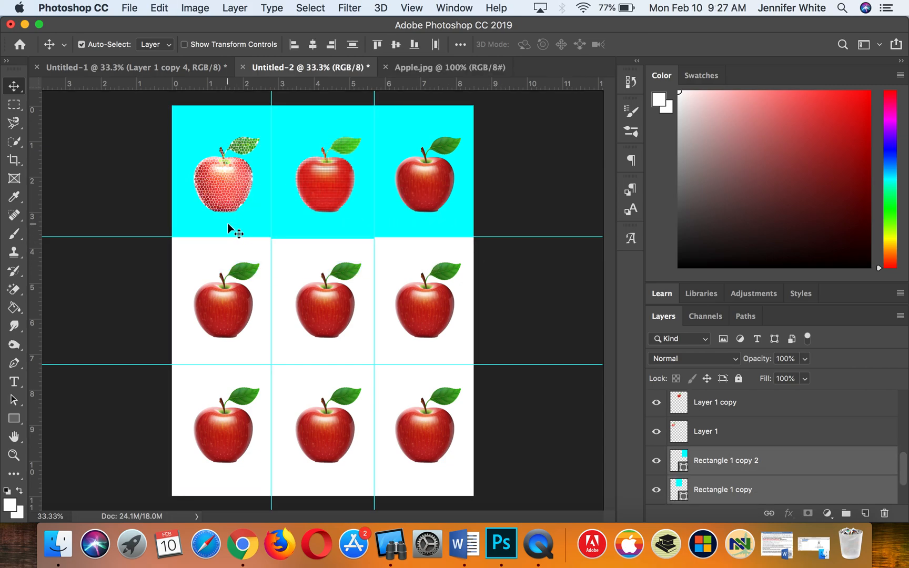
left_click_drag(396, 228, 391, 349)
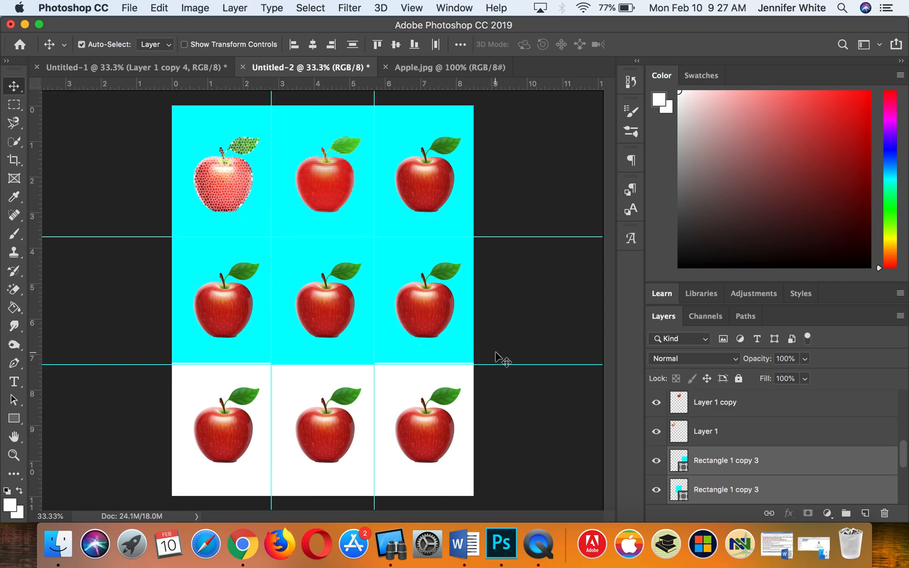
left_click_drag(495, 352, 178, 349)
left_click_drag(284, 357, 285, 397)
key("super+z")
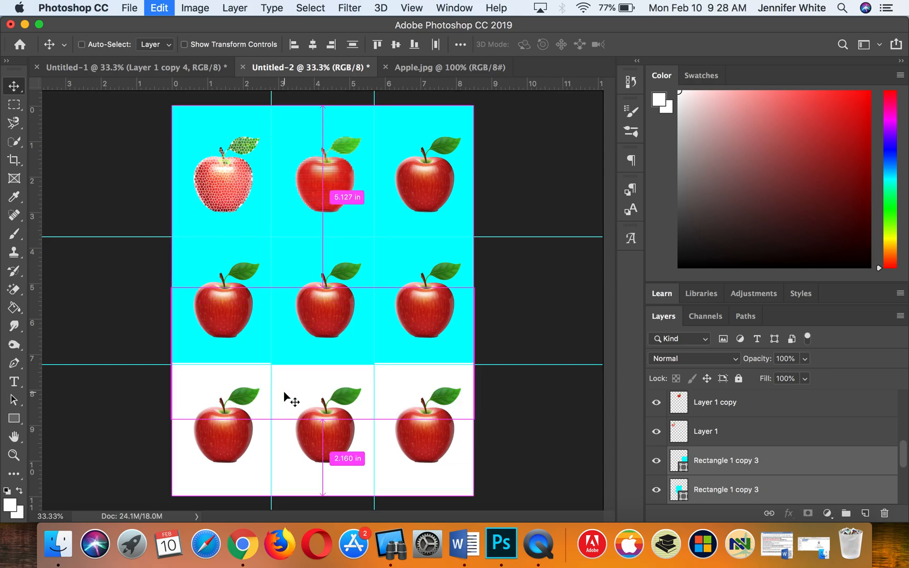
Duplicate the three middle-row cyan rectangles together into the bottom row and deselect the copies.
left_click_drag(504, 364, 225, 351)
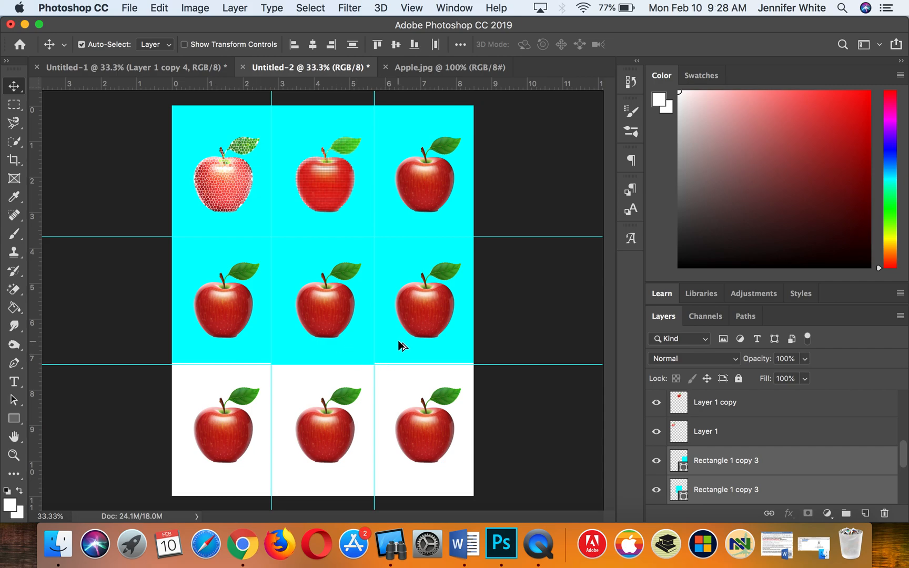
left_click_drag(400, 359, 403, 479)
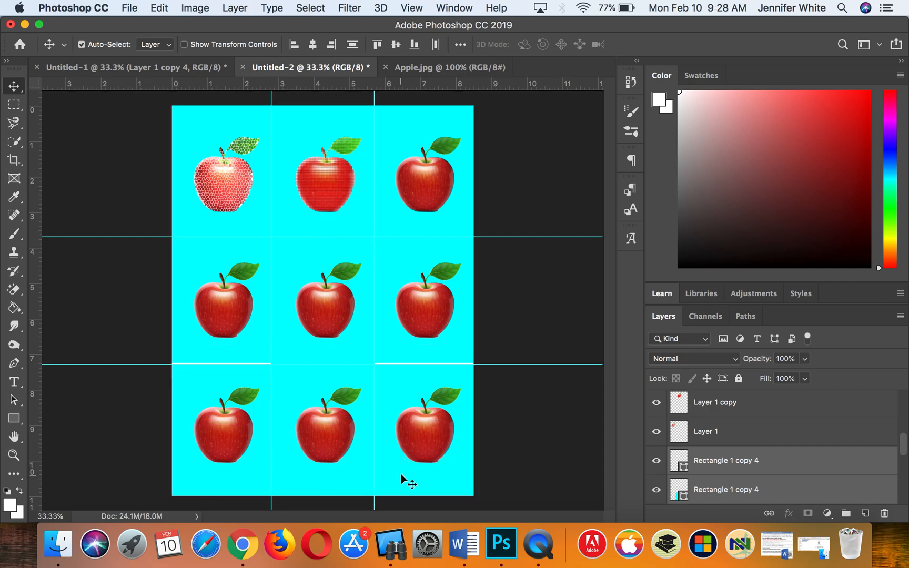
left_click(564, 335)
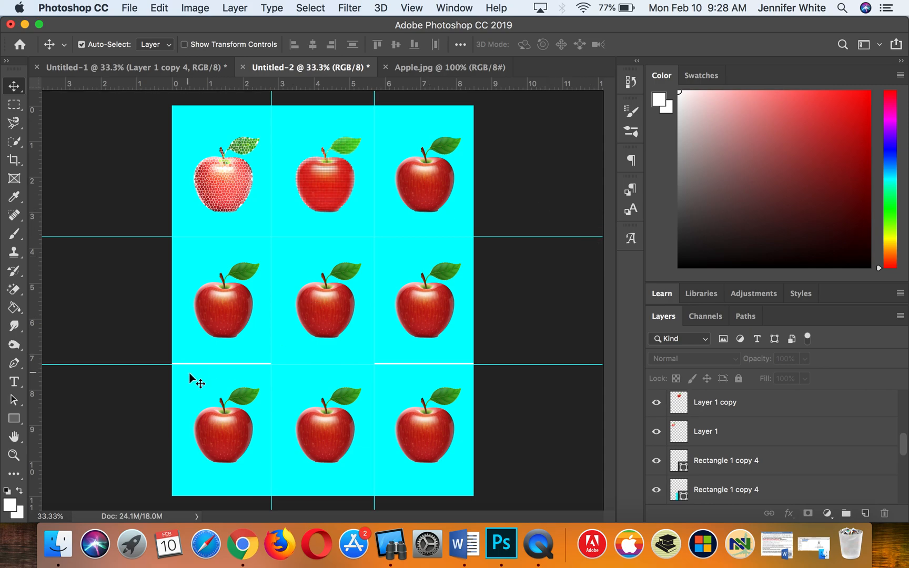
Move the left and right rectangles of the middle row down slightly to close the white gaps above the bottom row.
left_click(221, 348)
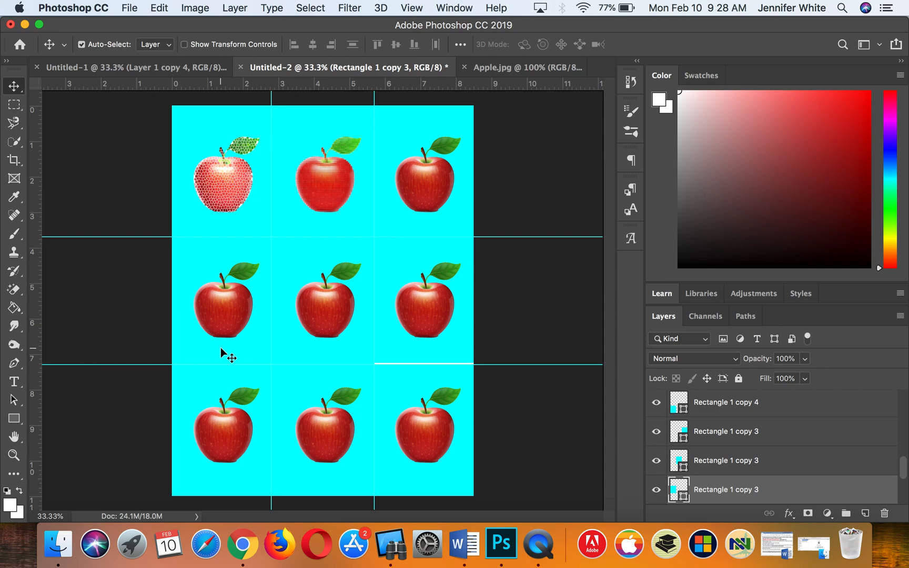
left_click(445, 348)
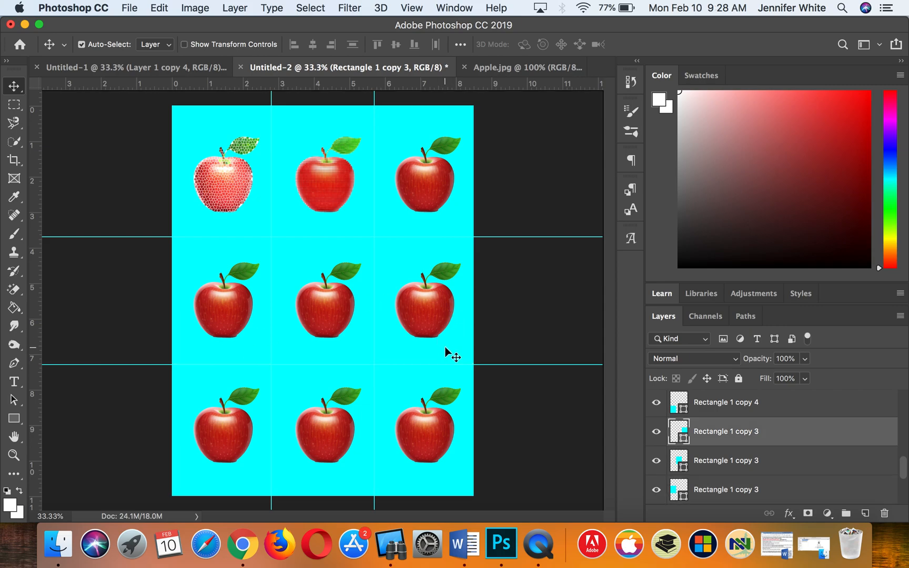
left_click(521, 311)
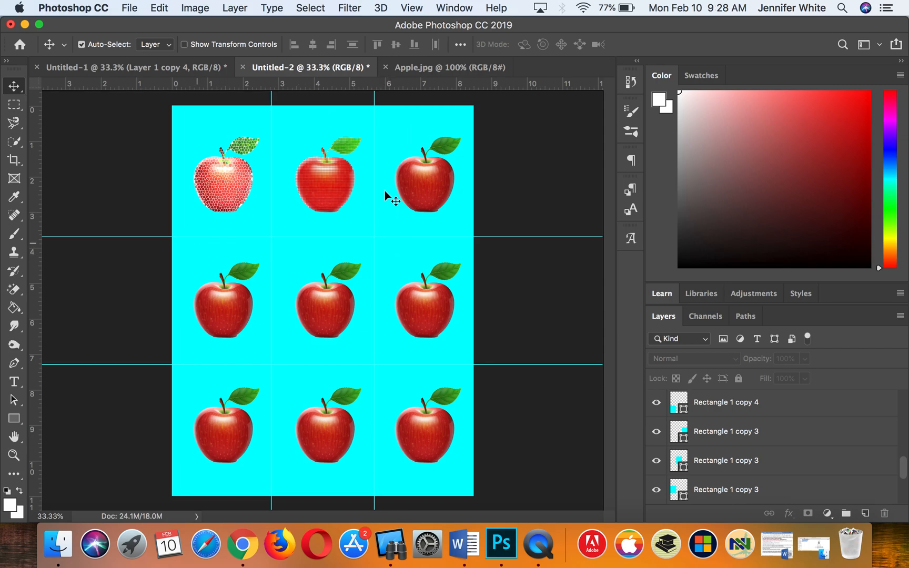
Fill the top row's middle rectangle with pink and its right rectangle with yellow using the live shape properties.
left_click(300, 120)
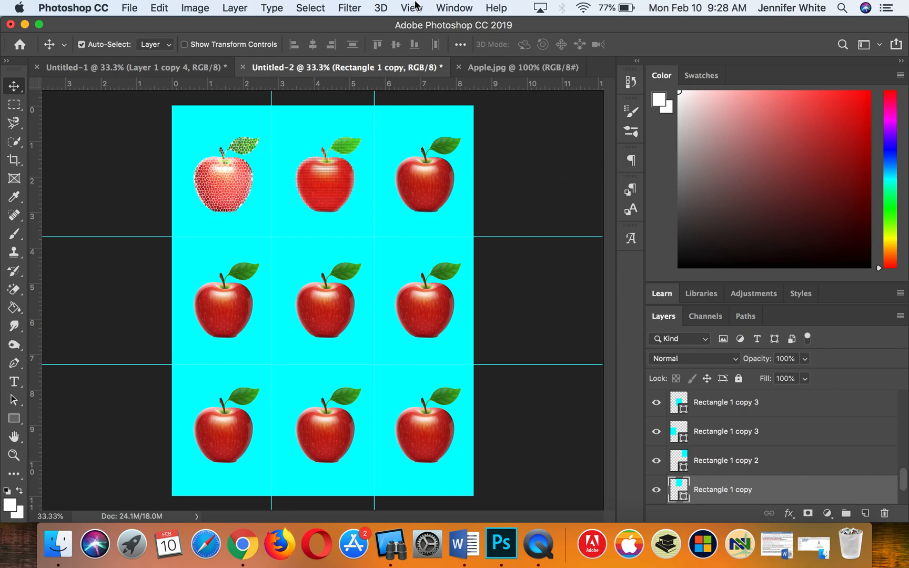
left_click(451, 9)
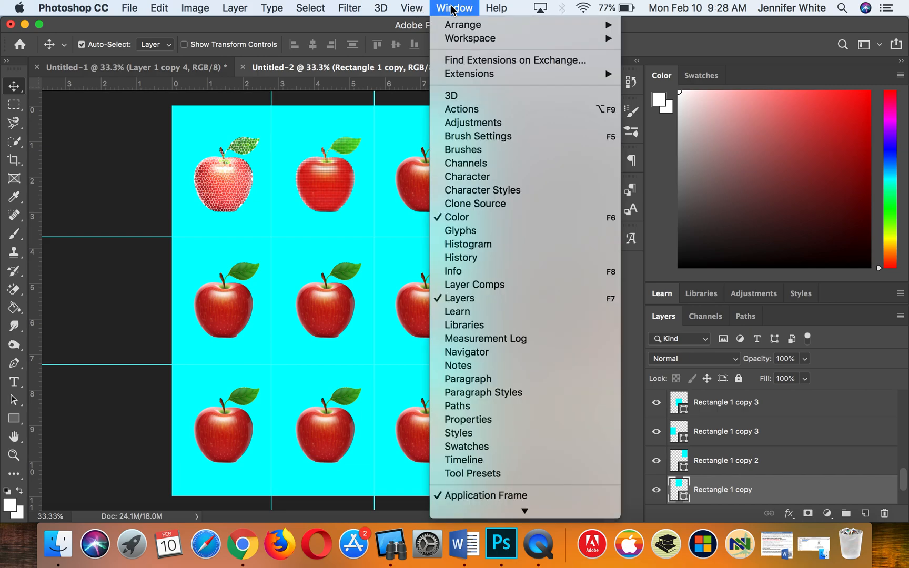
left_click(474, 421)
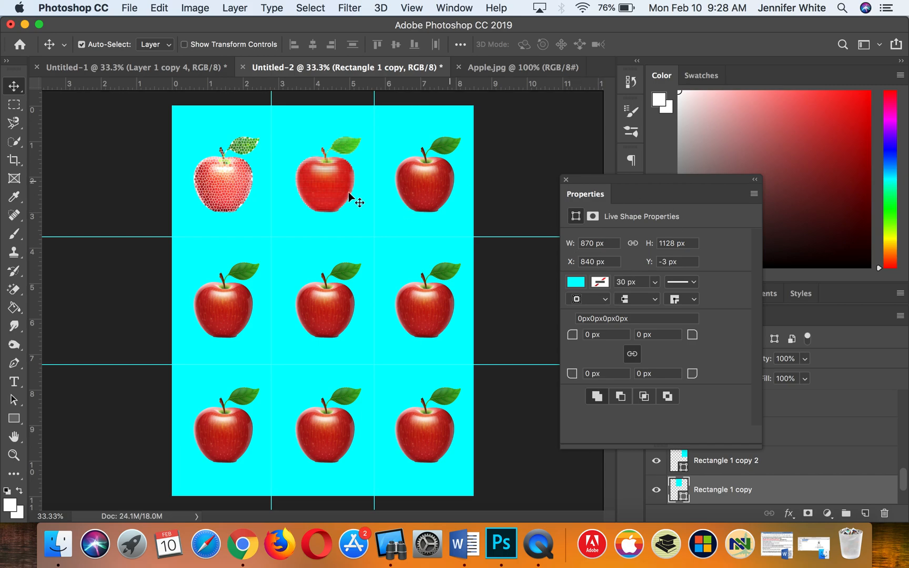
left_click(574, 283)
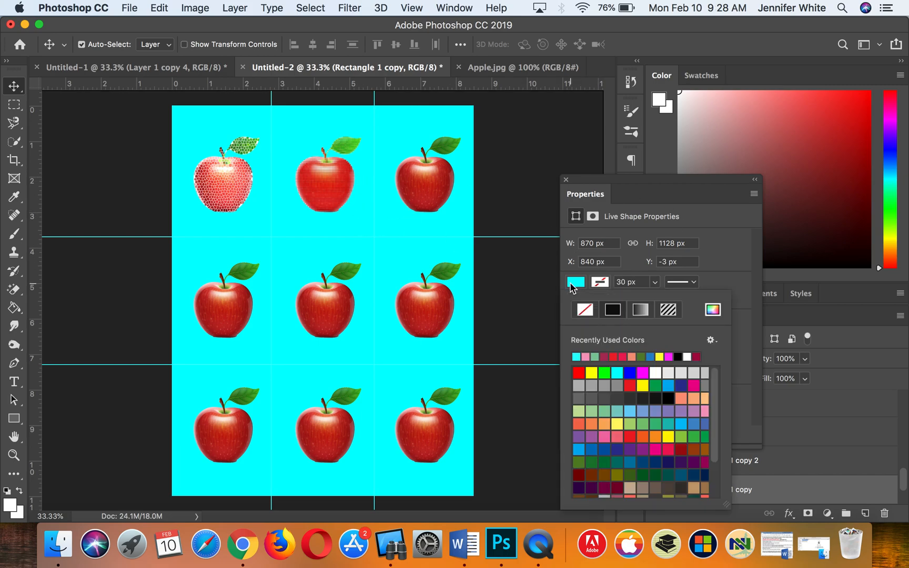
left_click(586, 356)
left_click(463, 217)
left_click(576, 283)
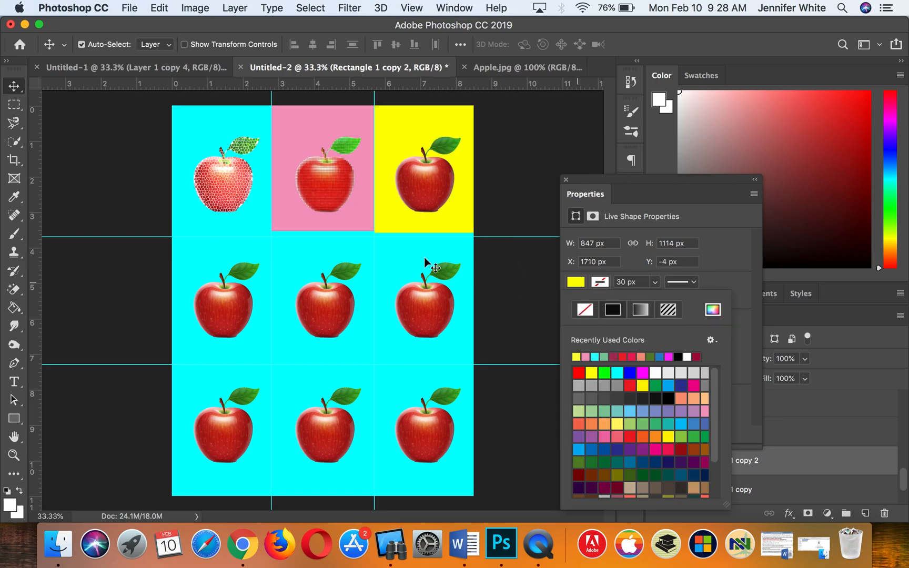
Fill the middle row's left rectangle with medium blue and its center rectangle with olive green.
left_click(192, 258)
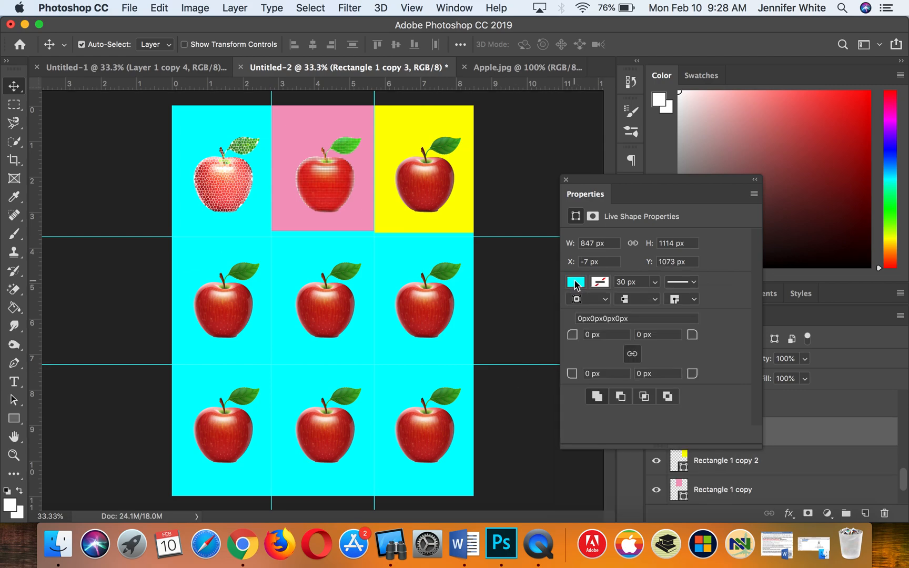
left_click(575, 282)
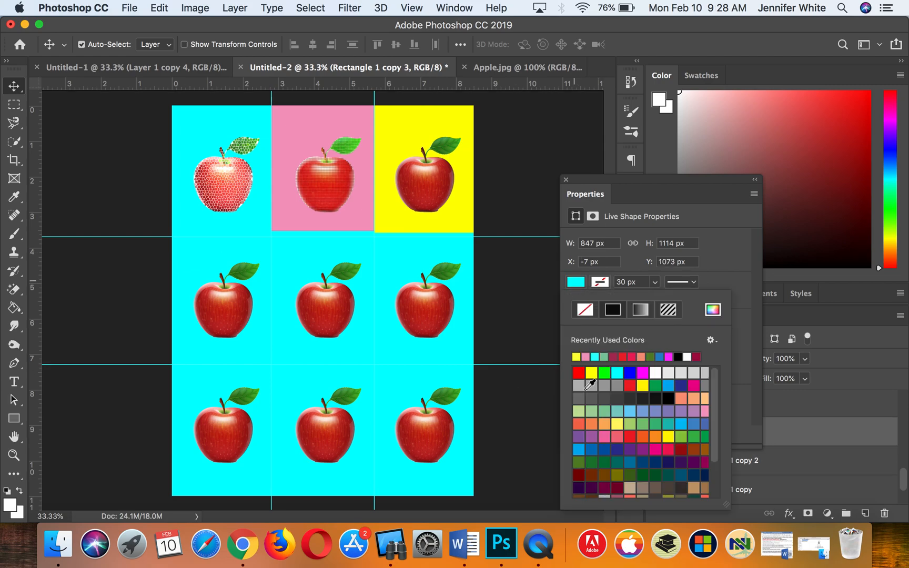
left_click(668, 386)
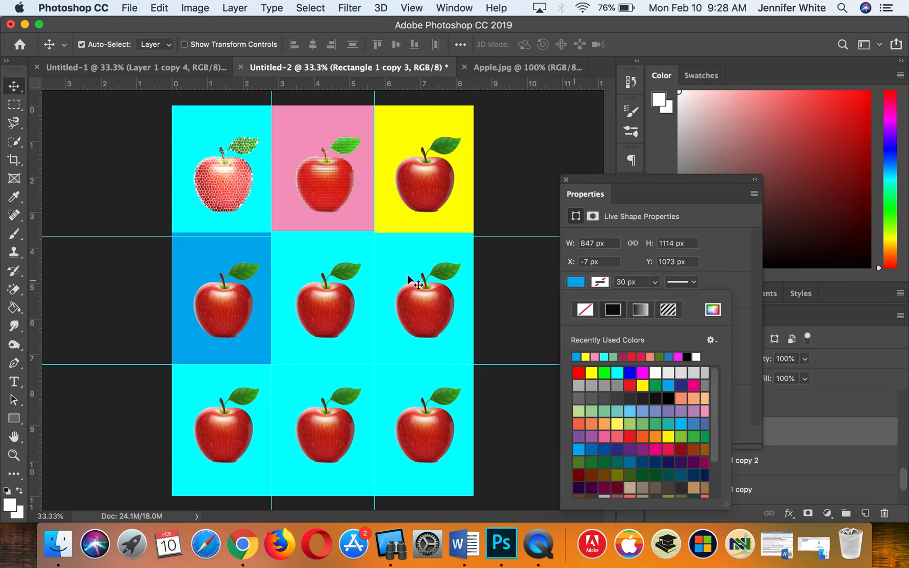
left_click(296, 248)
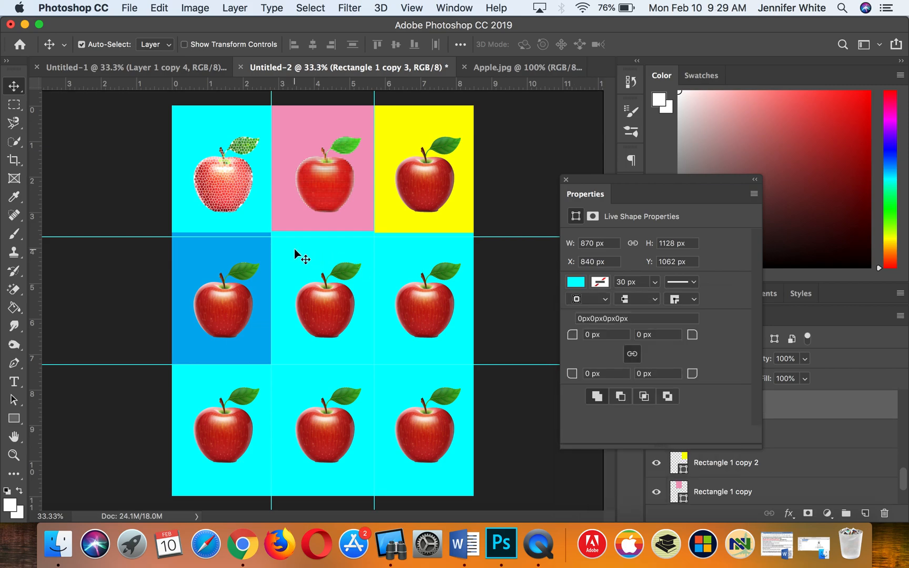
left_click(600, 283)
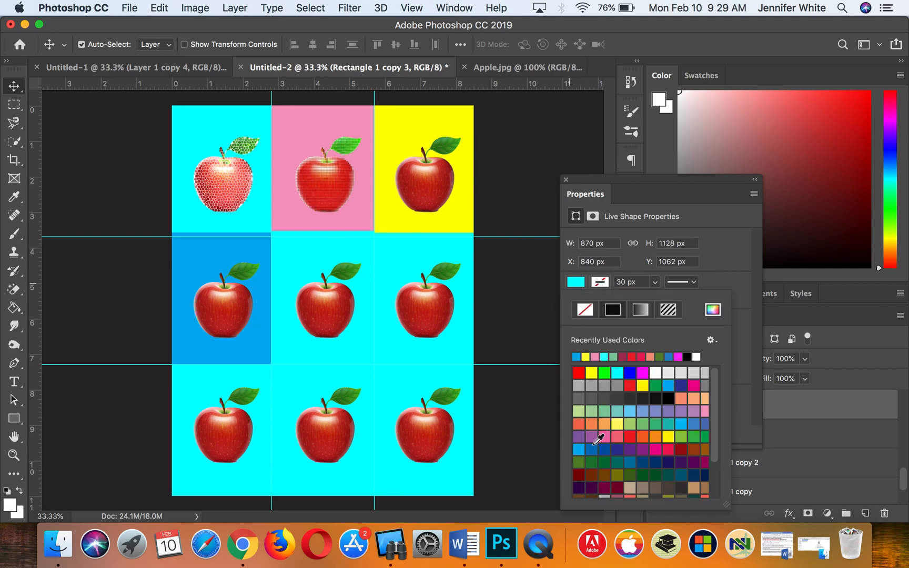
scroll(597, 439, "down", 4)
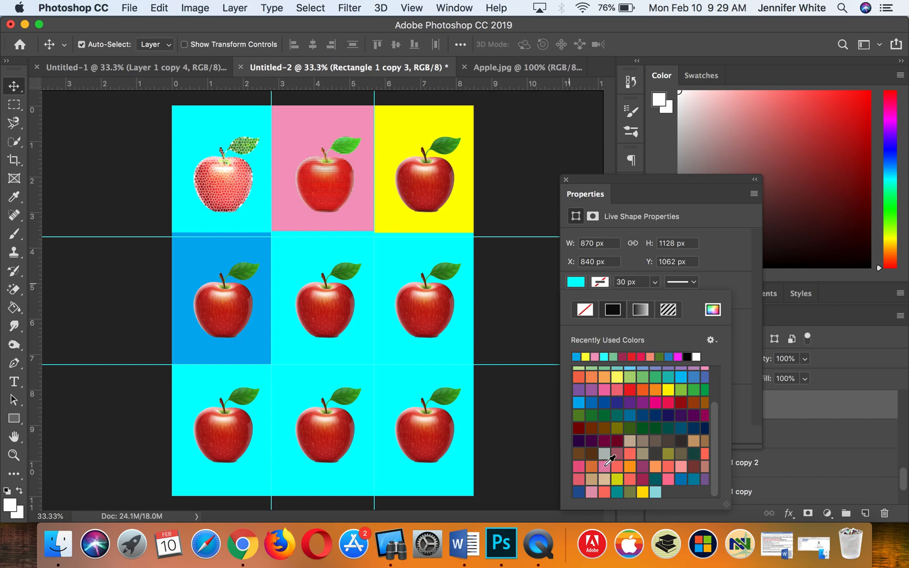
left_click(630, 492)
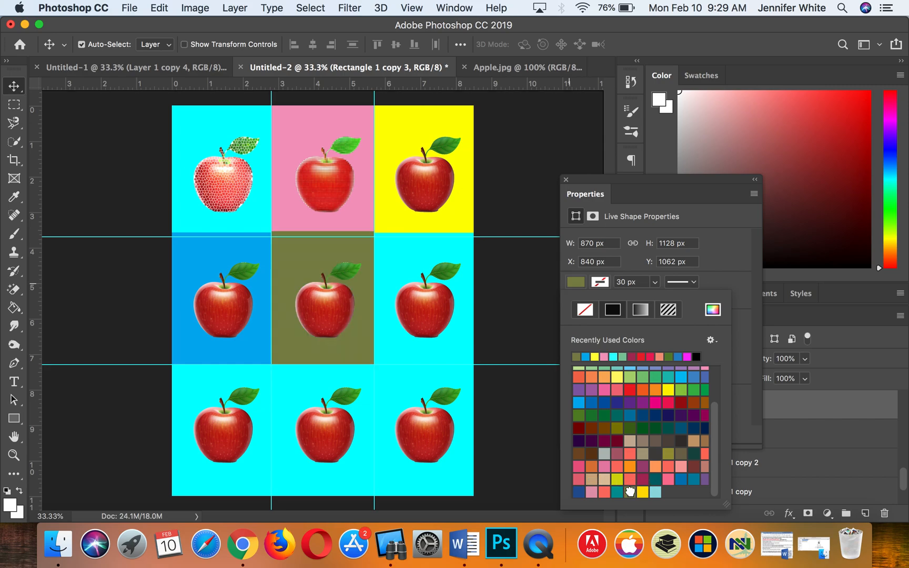
Fill the right rectangle of the middle row with orange.
left_click(418, 361)
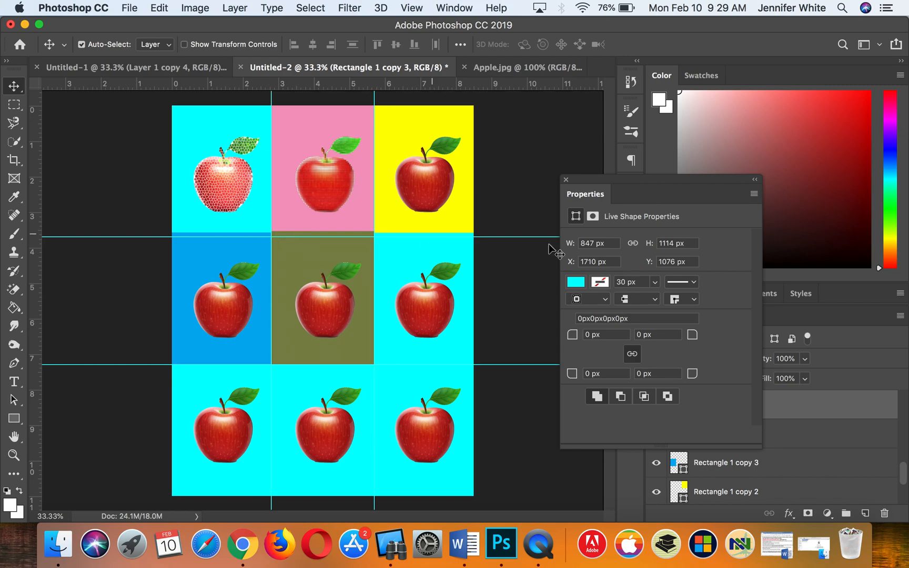
left_click(576, 286)
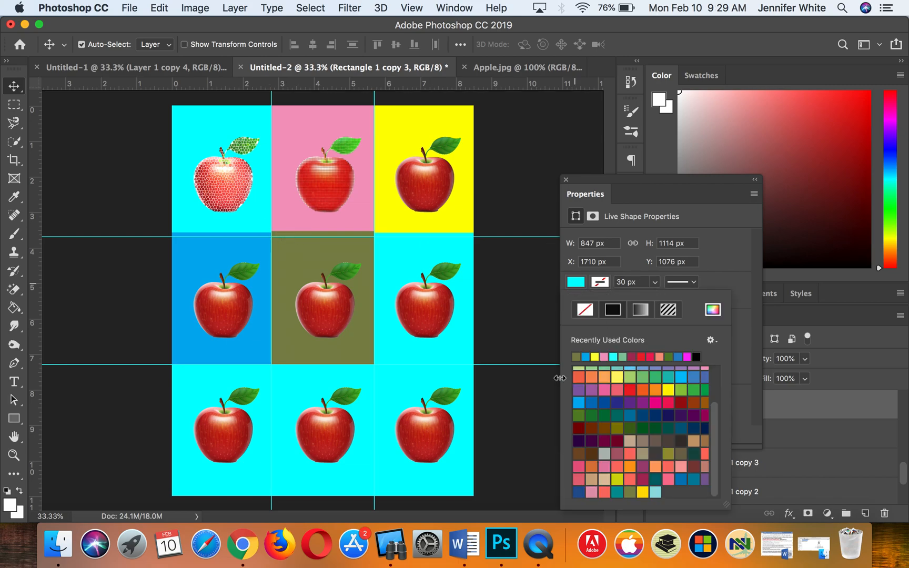
left_click(471, 357)
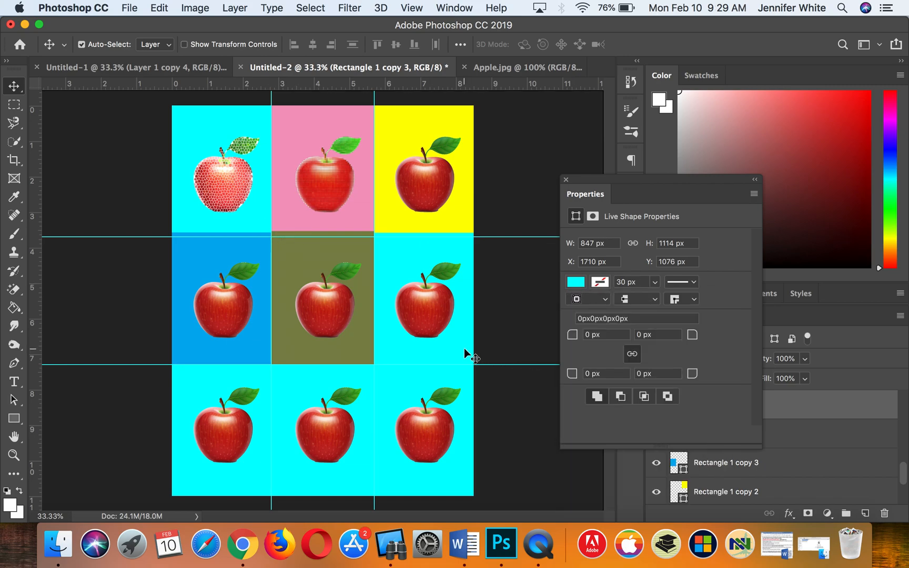
left_click(577, 283)
left_click(658, 389)
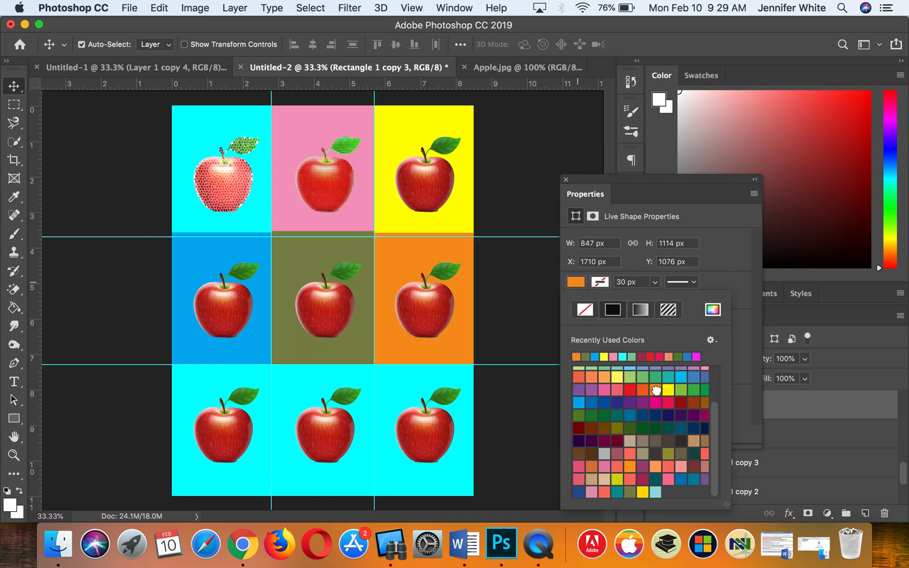
Fill the bottom row's left rectangle with muted purple and its middle rectangle with coral pink.
left_click(263, 487)
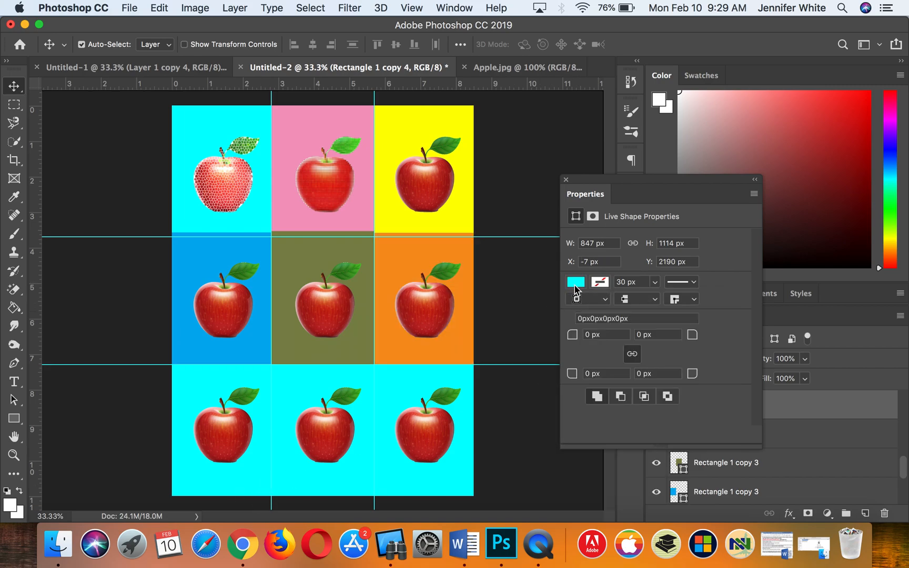
left_click(576, 282)
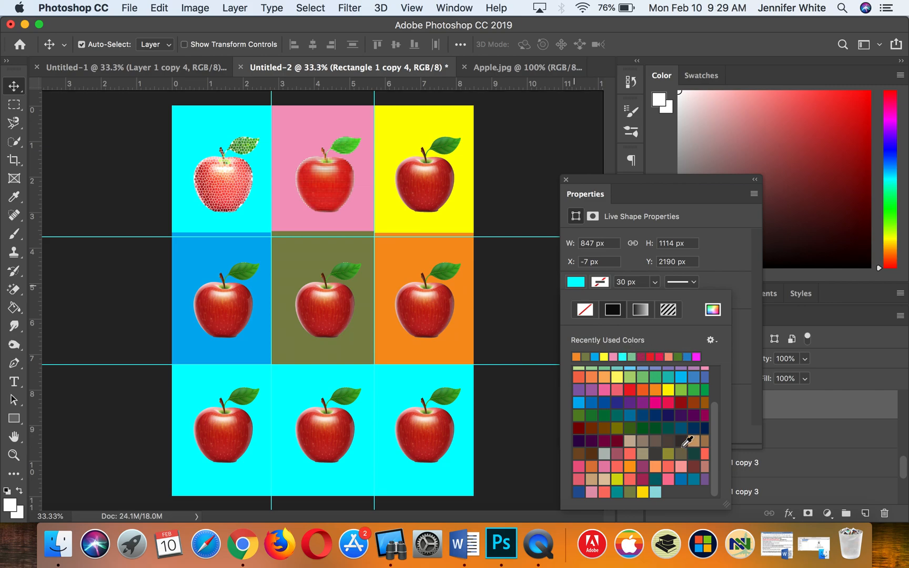
scroll(688, 441, "up", 4)
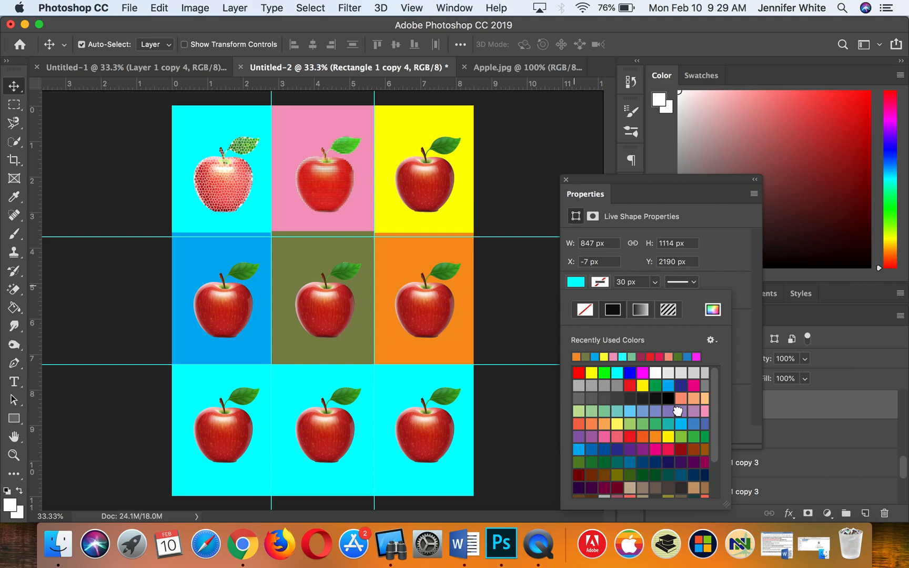
left_click(678, 411)
left_click(361, 476)
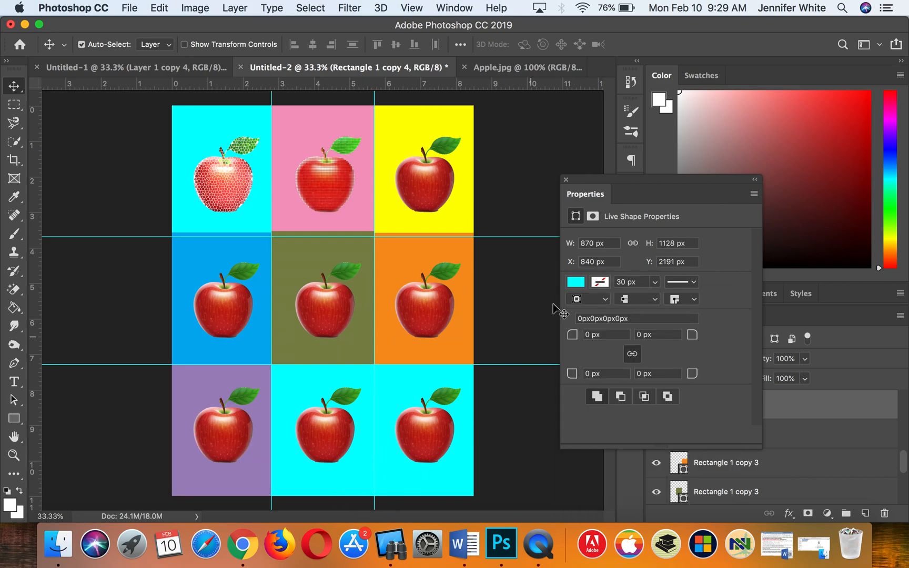
left_click(576, 282)
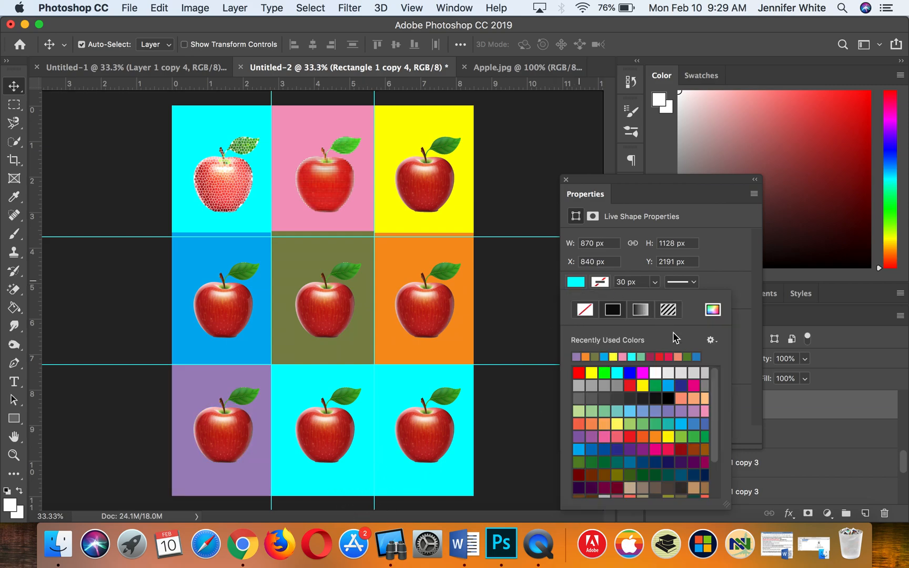
left_click(621, 435)
Fill the bottom row's right rectangle with bright red and close the shape properties.
left_click(471, 476)
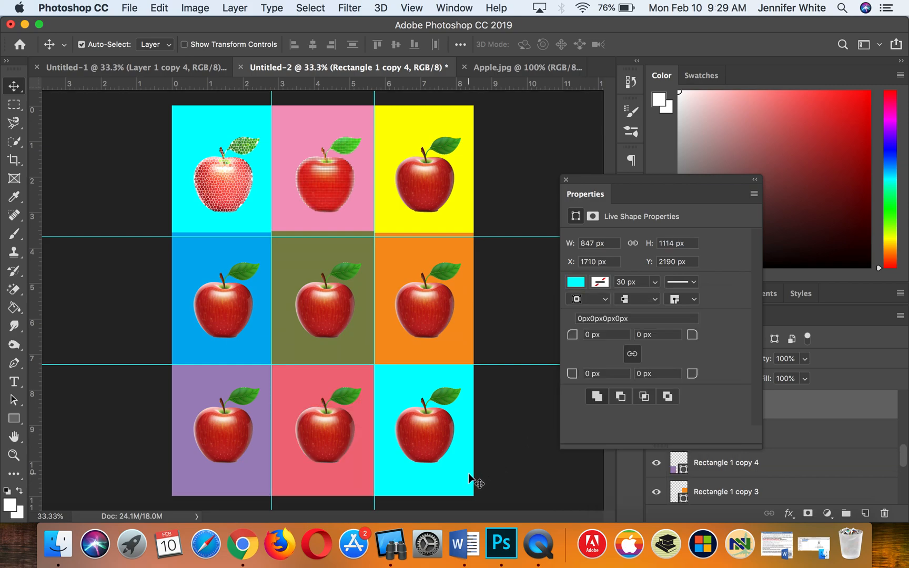
left_click(576, 283)
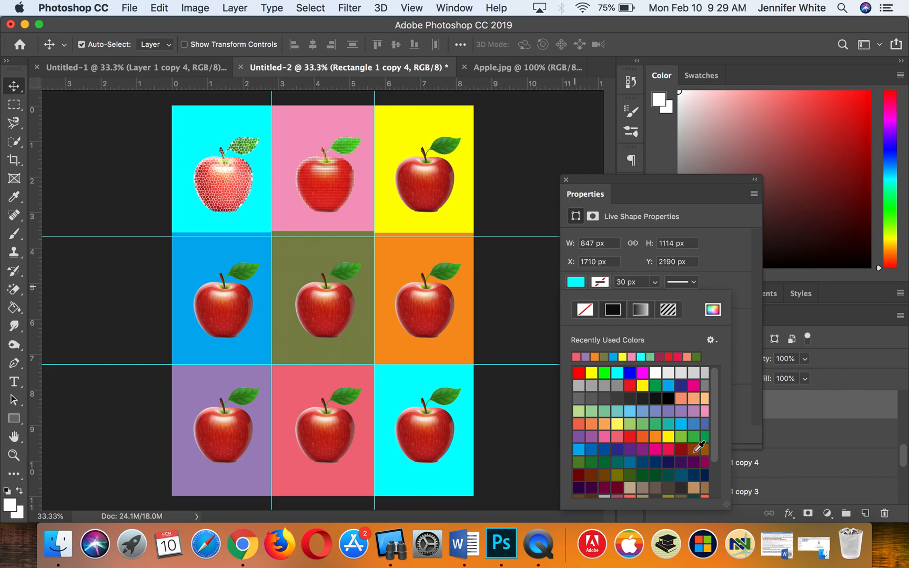
scroll(708, 458, "down", 3)
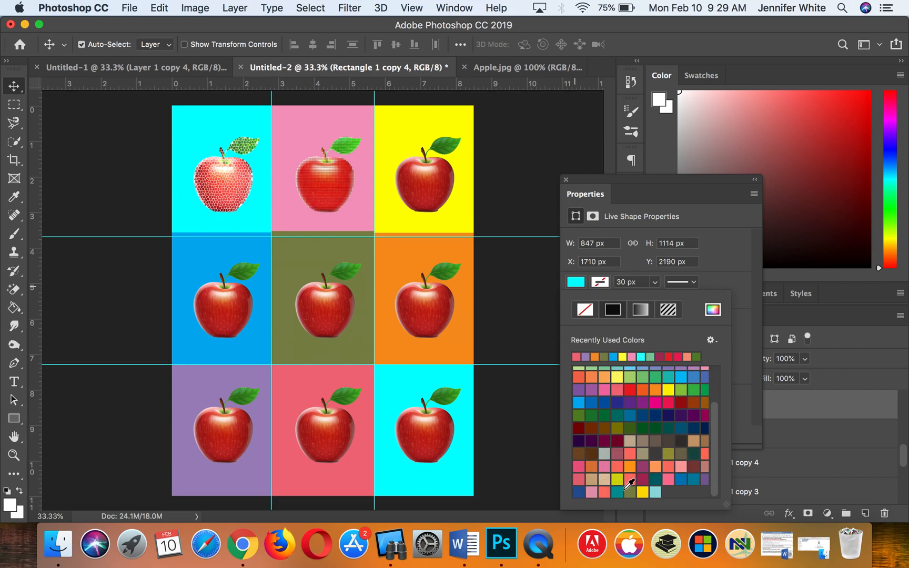
scroll(640, 390, "up", 3)
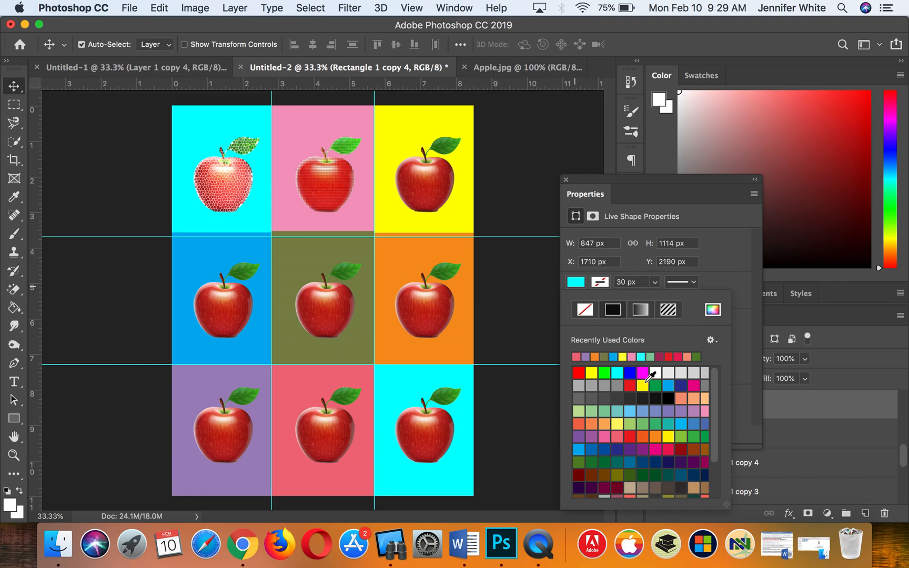
left_click(579, 372)
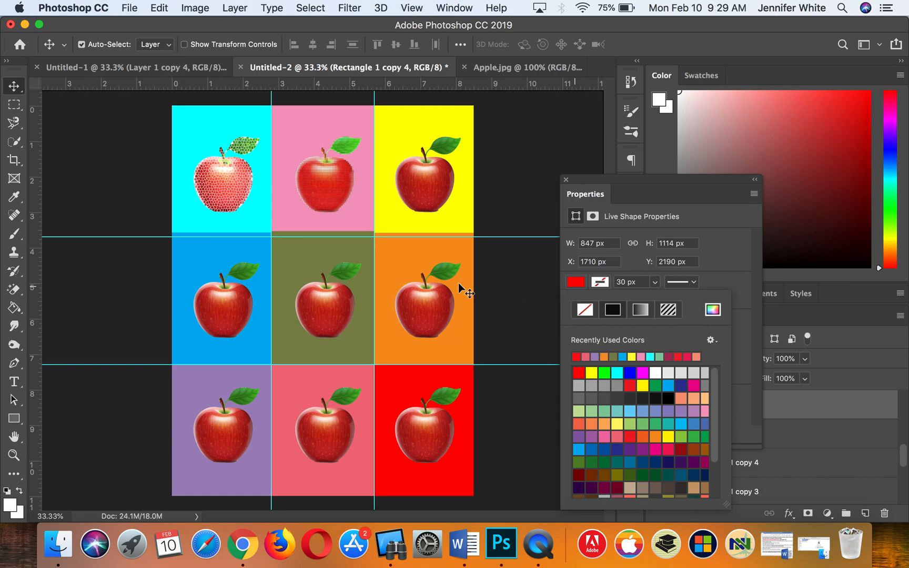
left_click(566, 180)
left_click(258, 216)
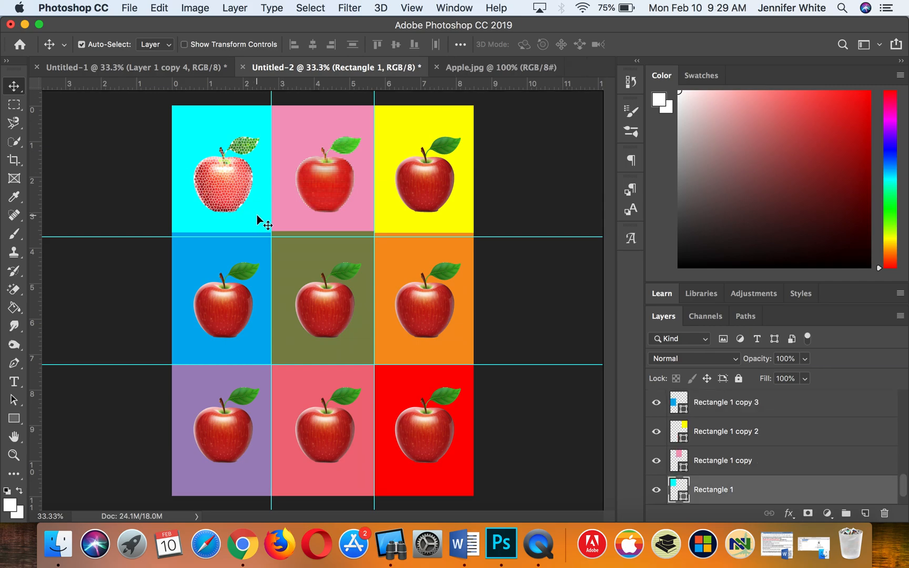
left_click_drag(257, 215, 257, 220)
left_click(258, 265)
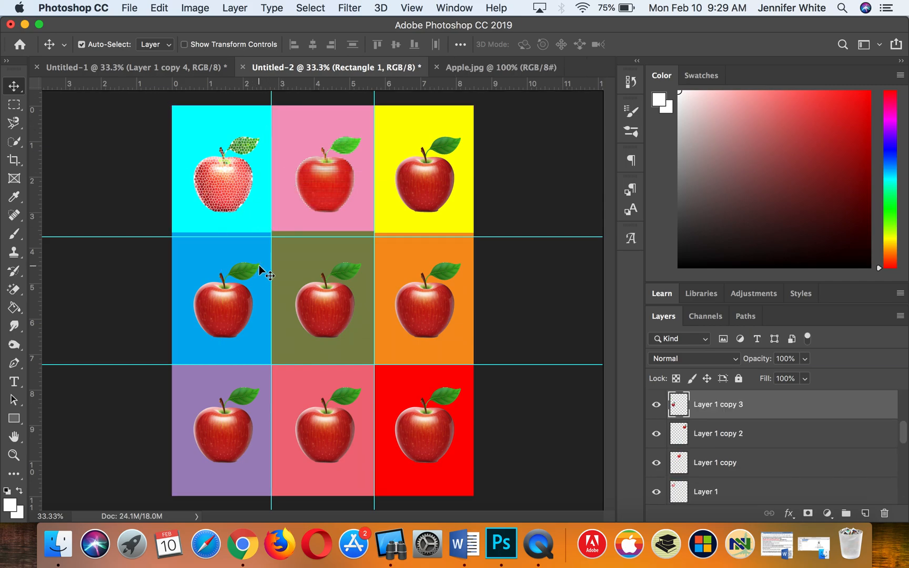
Transform the middle row's blue rectangle so its top edge comes down to the upper horizontal guide.
left_click(200, 246)
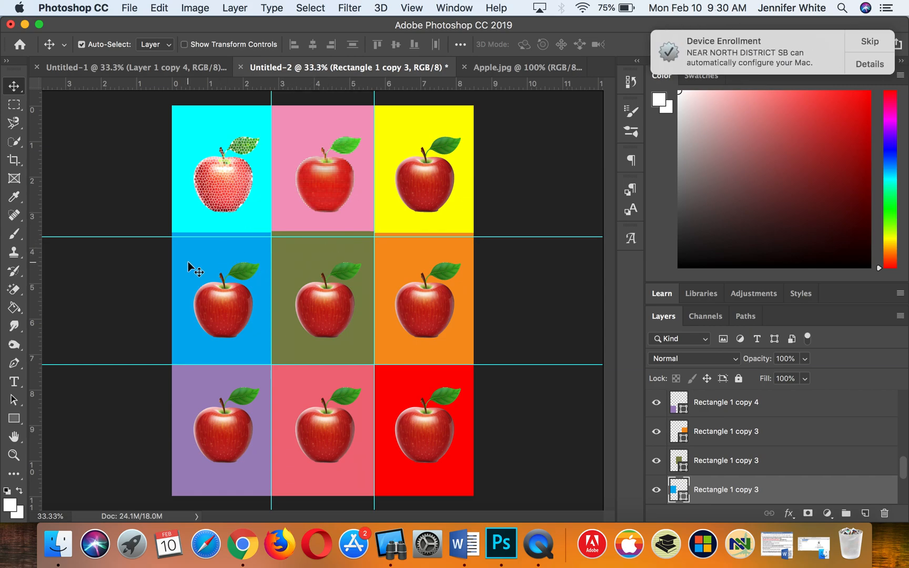
key("super+t")
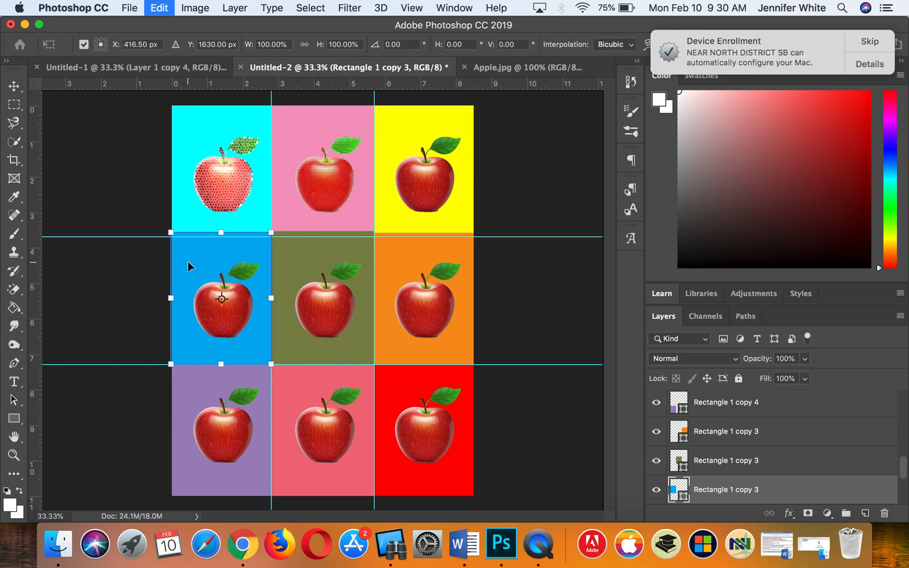
left_click_drag(222, 232, 224, 236)
left_click_drag(271, 300, 275, 299)
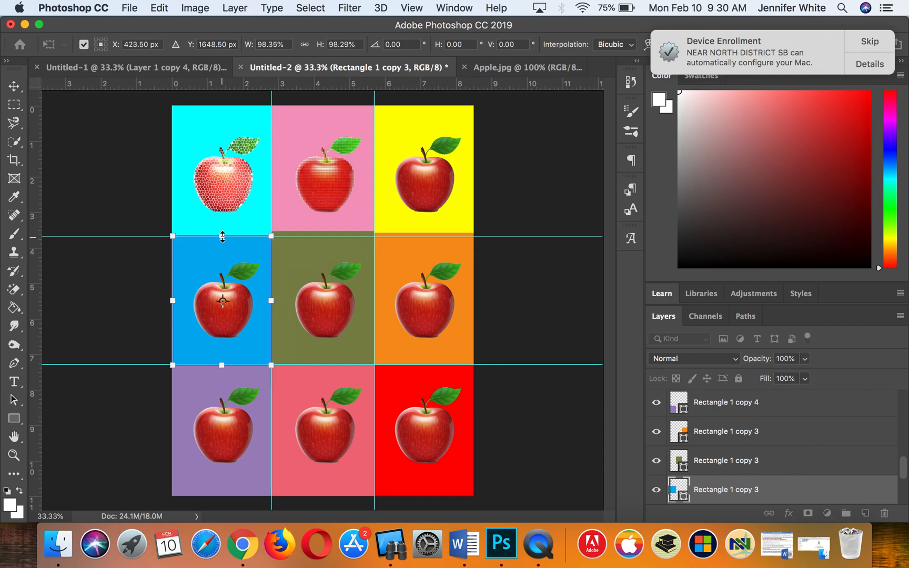
left_click_drag(223, 239, 225, 245)
key("Return")
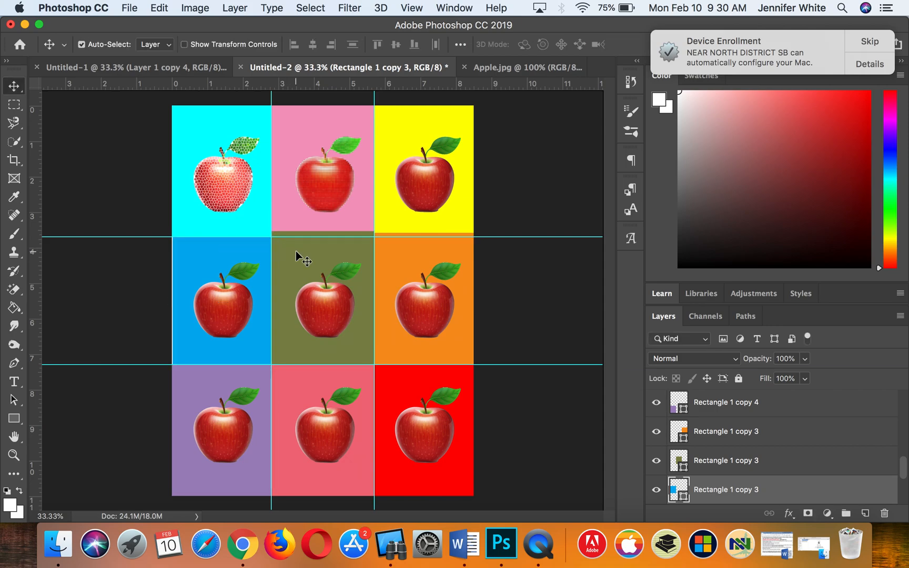
Hide the rulers and lower the olive center rectangle's top edge to the upper horizontal guide.
left_click(296, 251)
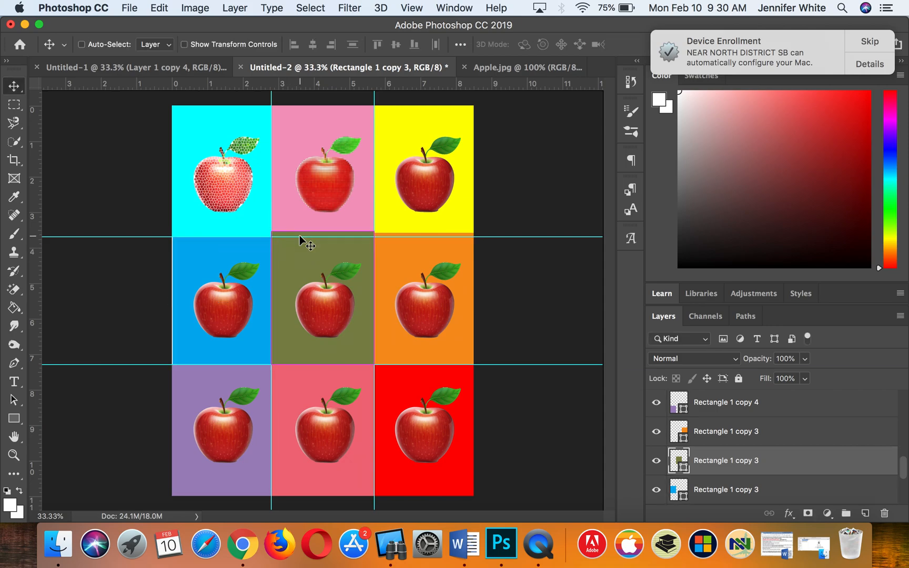
key("super+r")
key("super+t")
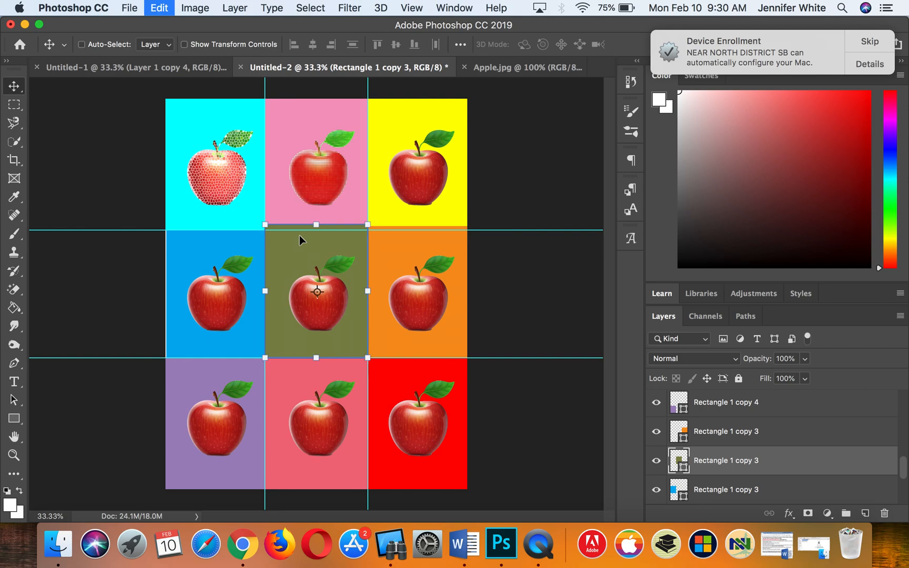
left_click_drag(318, 224, 318, 229)
key("Return")
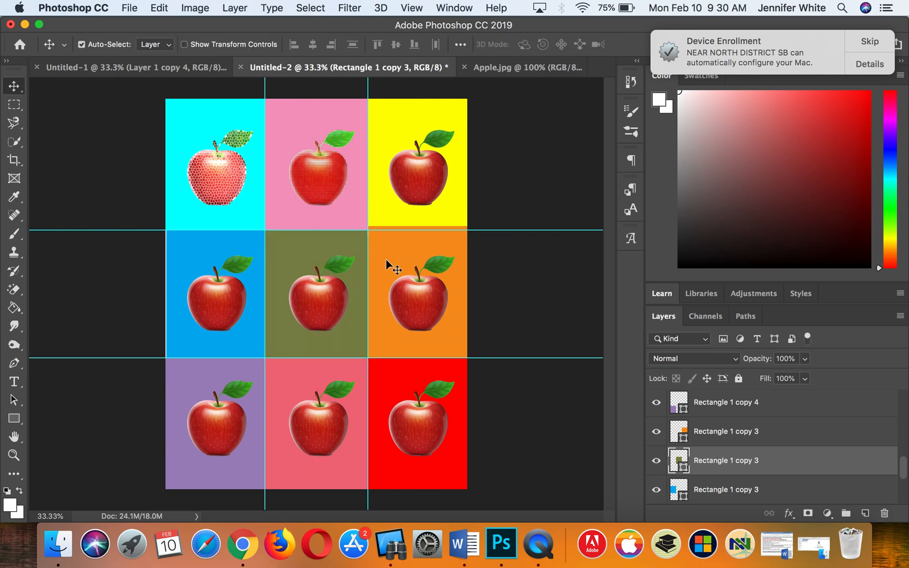
Lower the top edge of the middle row's orange rectangle to the upper horizontal guide.
left_click(387, 260)
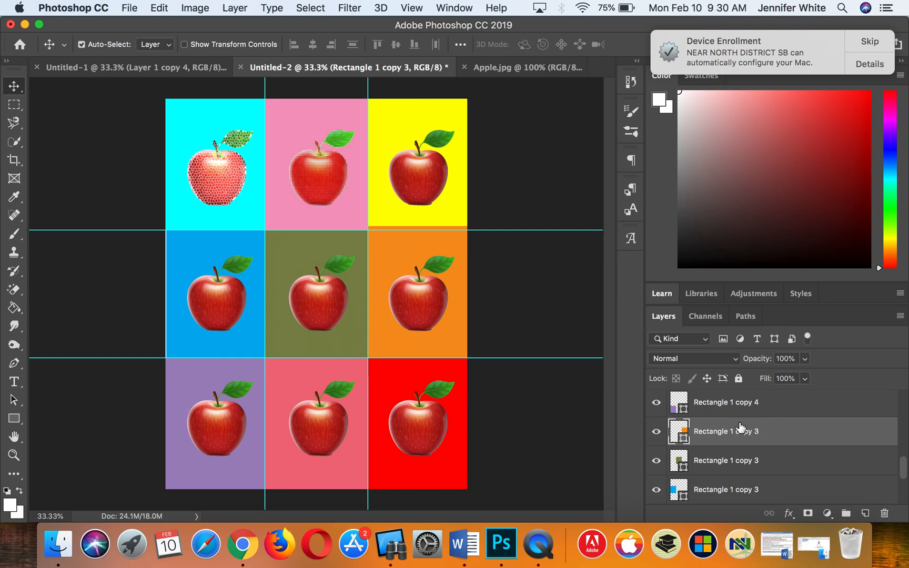
key("ctrl+t")
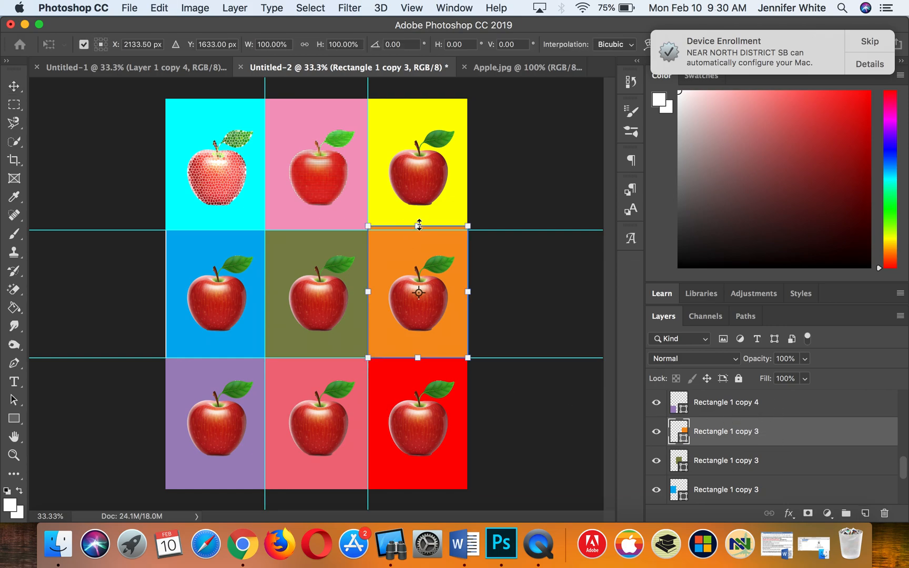
left_click_drag(418, 226, 418, 230)
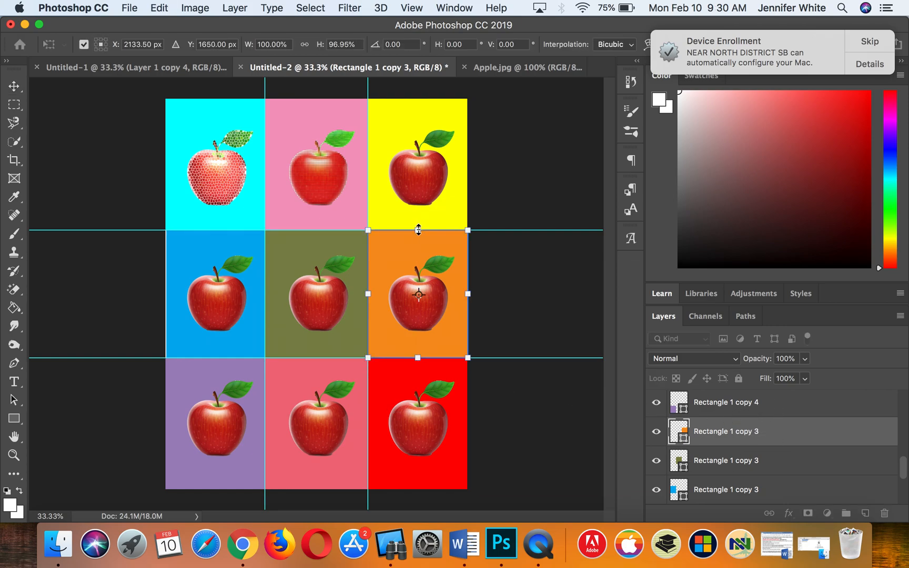
left_click(550, 258)
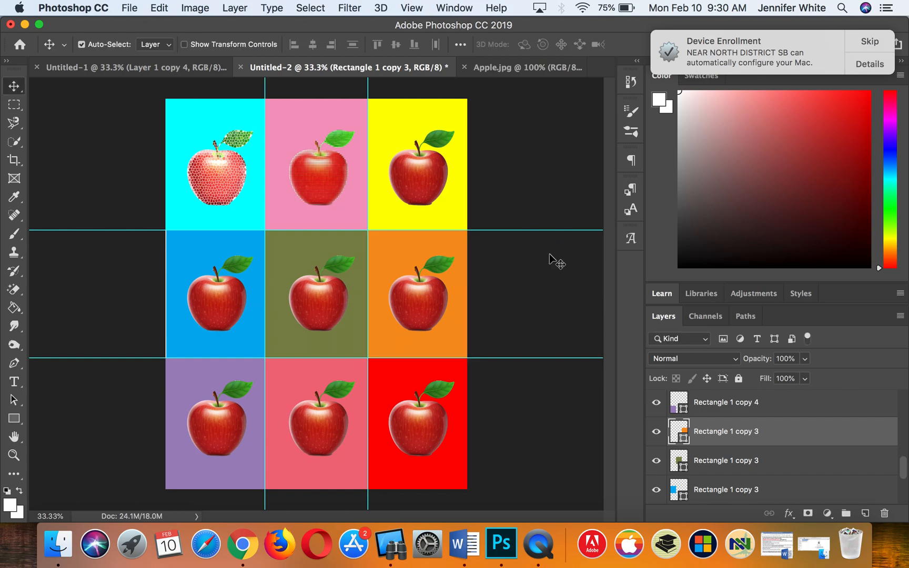
Nudge the blue rectangle left to the canvas edge and fit its right edge to the vertical guide.
left_click(180, 253)
key("Left")
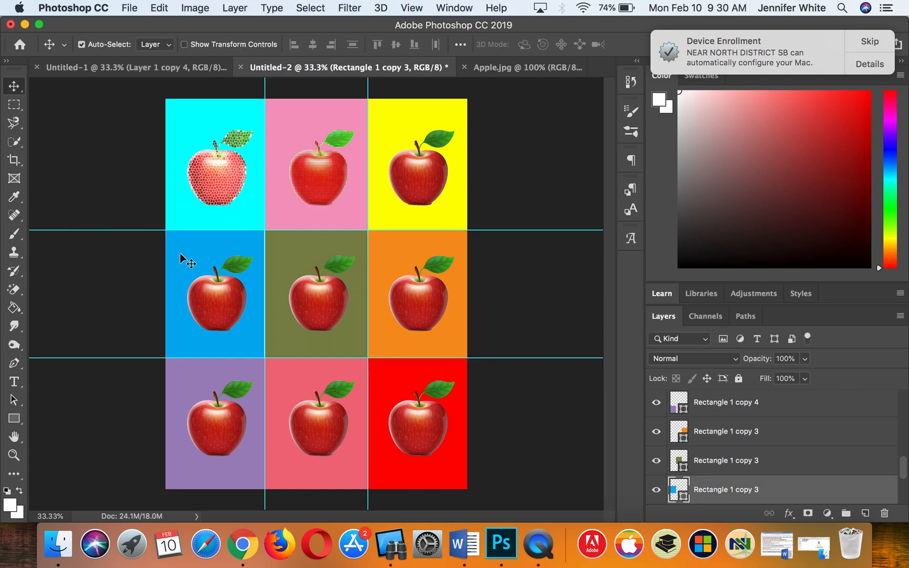
key("super+t")
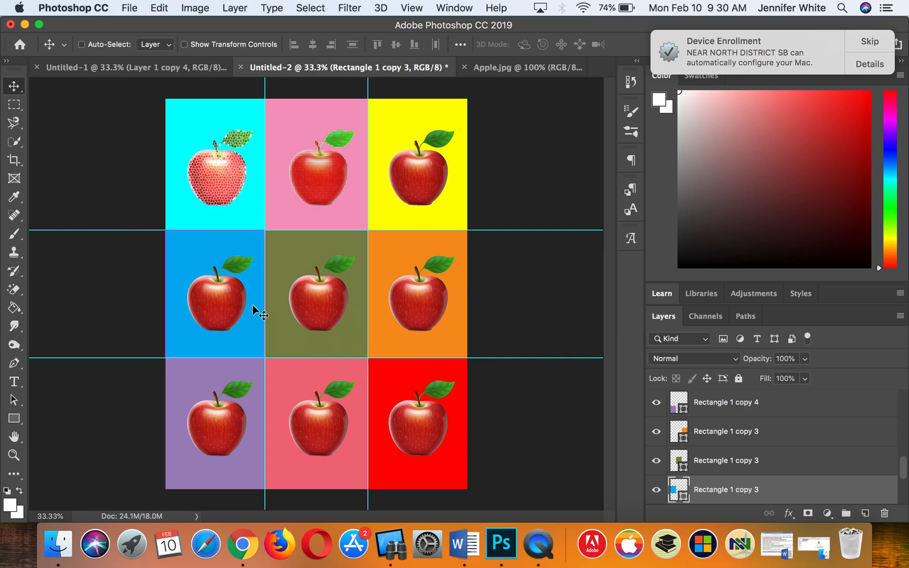
left_click_drag(265, 294, 265, 294)
key("Return")
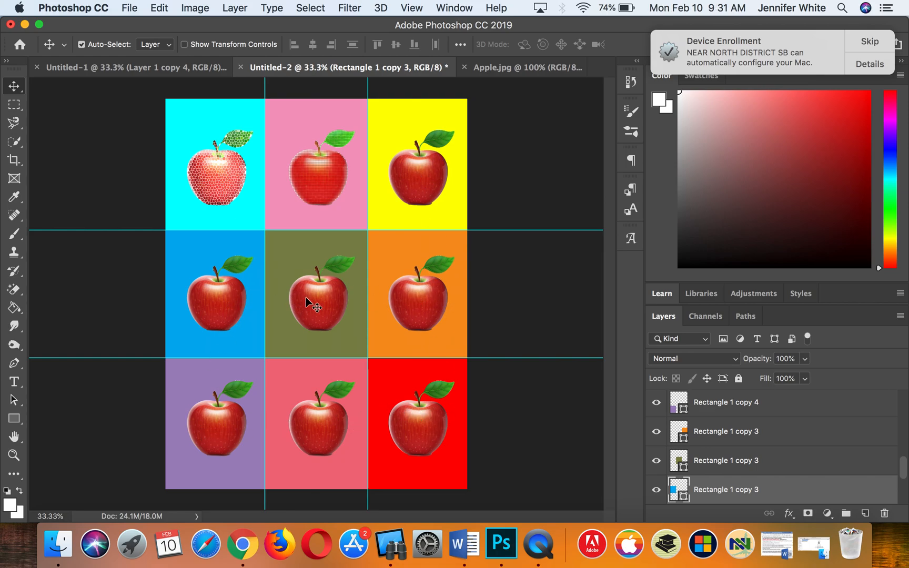
Skip the Device Enrollment notification and hide the guides on the canvas.
left_click(870, 42)
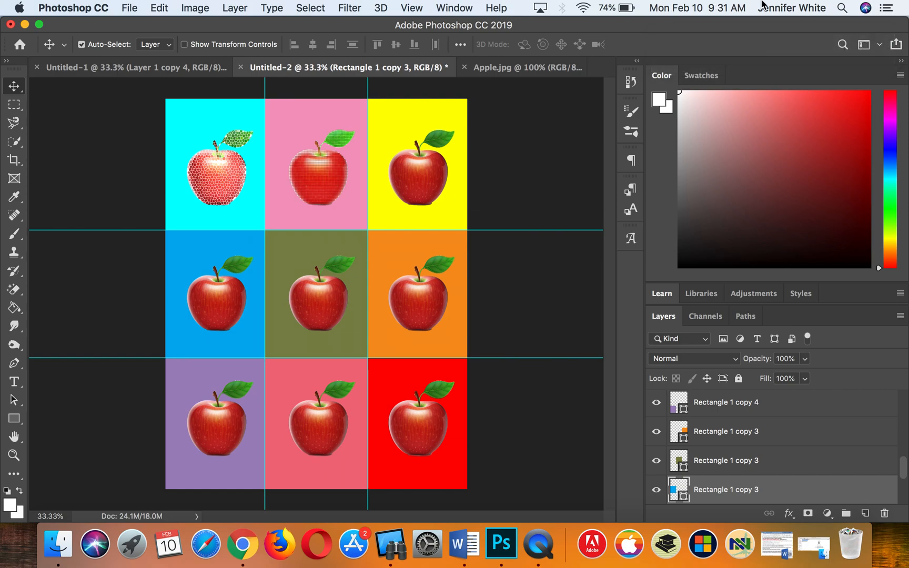
left_click(411, 8)
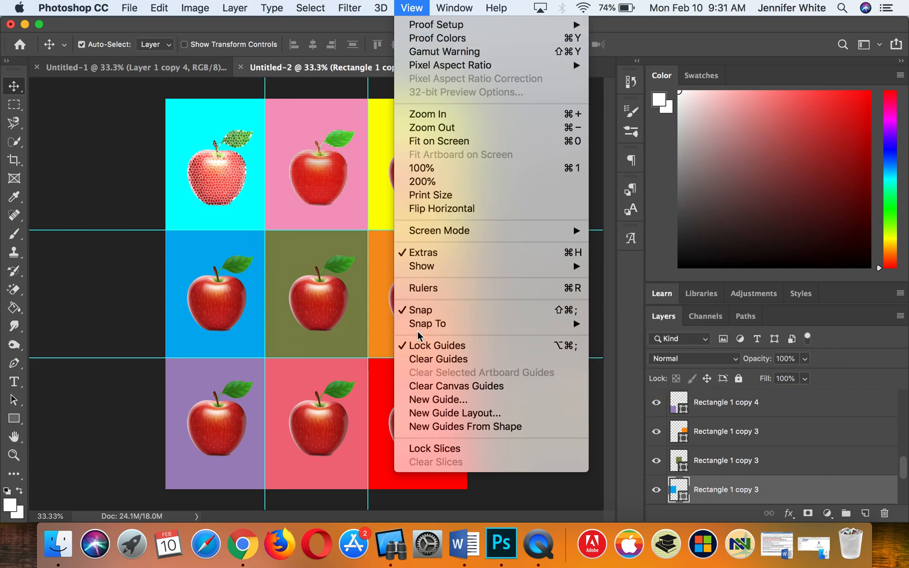
mouse_move(429, 265)
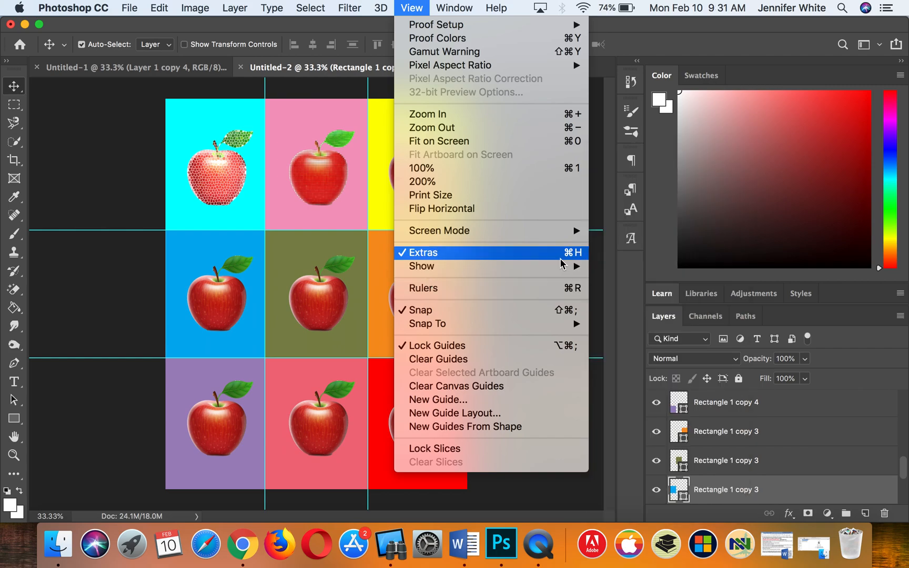
mouse_move(538, 266)
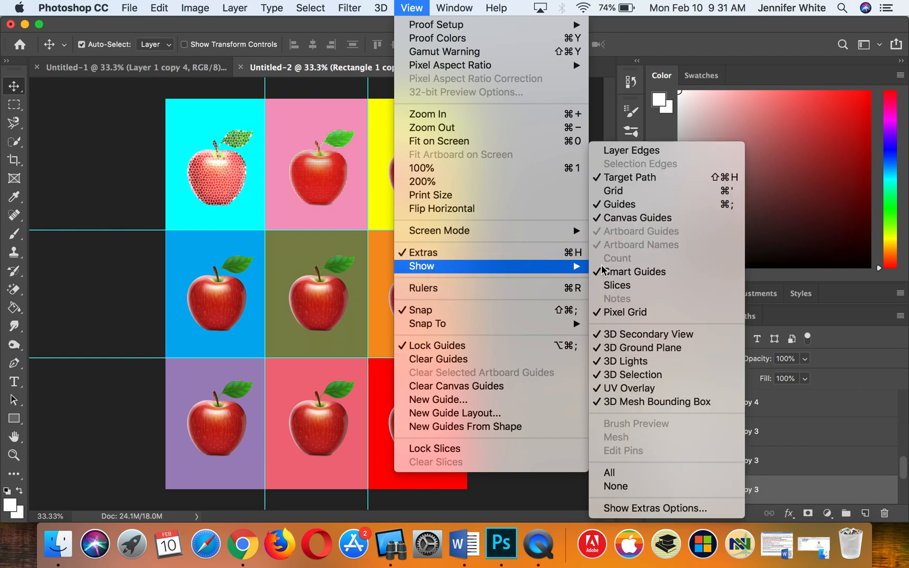
left_click(603, 205)
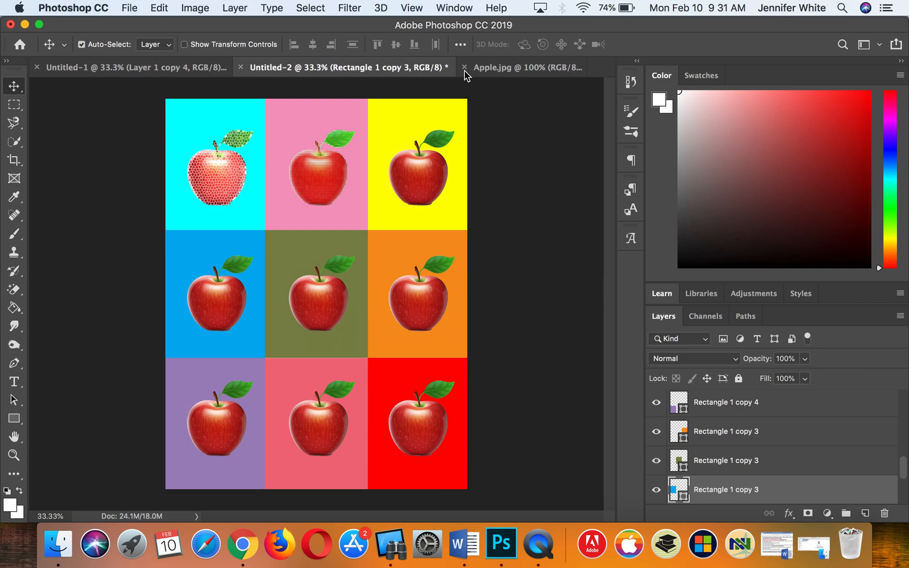
Save a copy of the poster to the Desktop in JPEG format under the name "pop art".
left_click(128, 7)
left_click(159, 156)
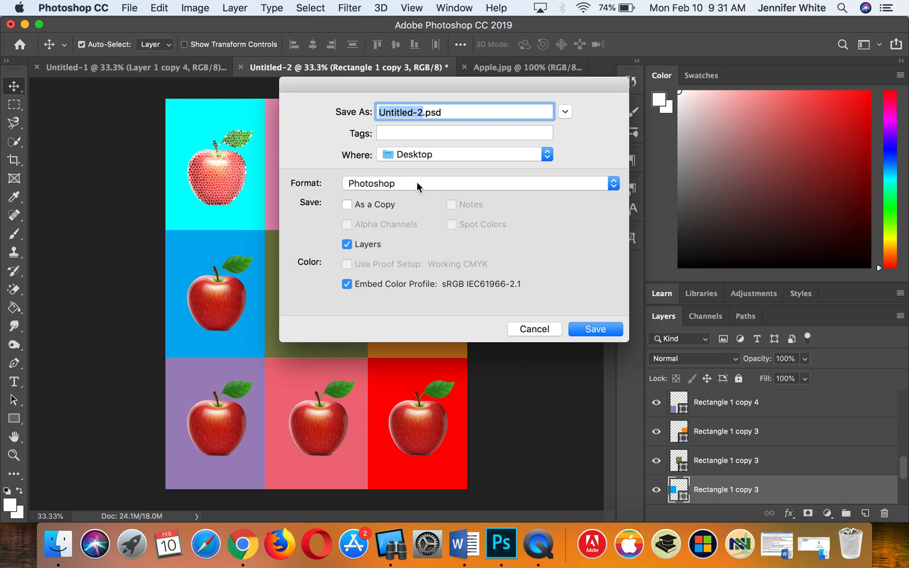
left_click(416, 182)
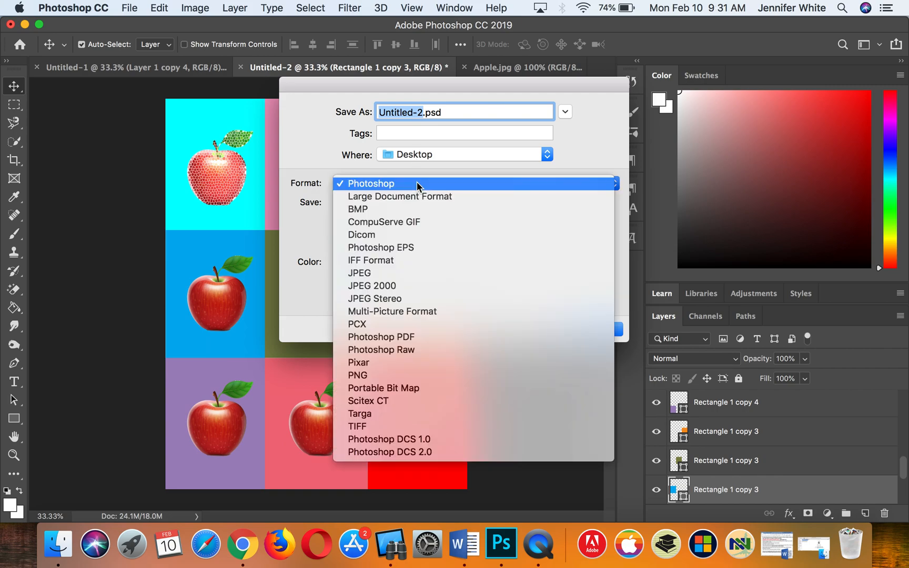
left_click(421, 112)
type("pop art")
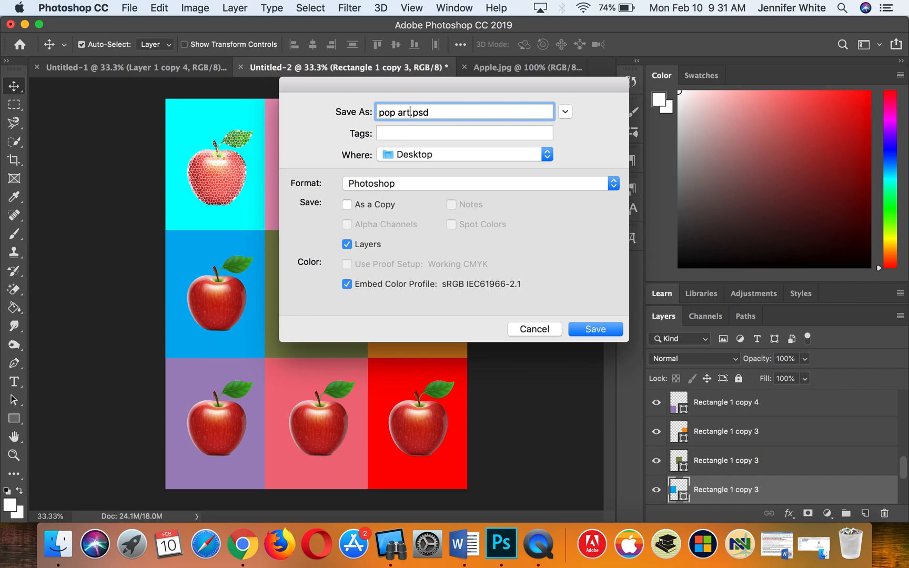
left_click(408, 184)
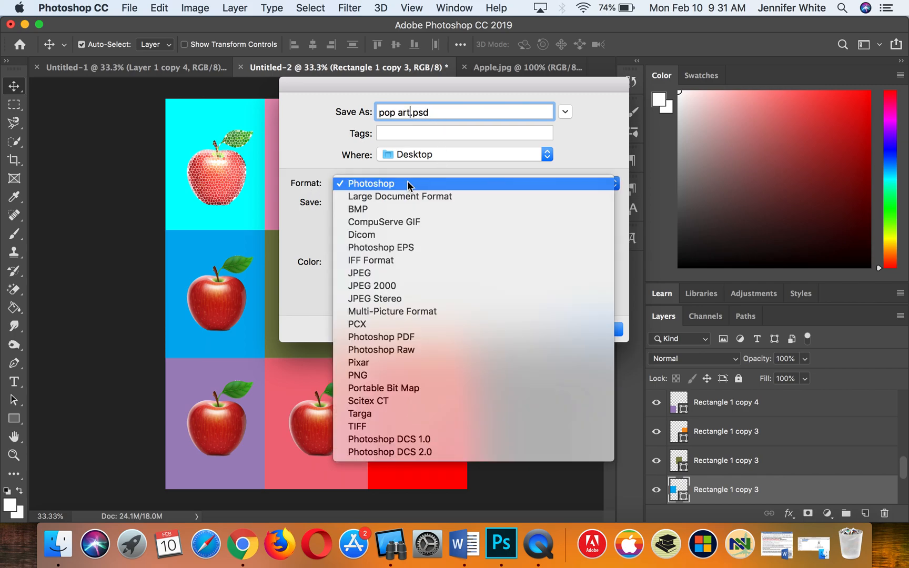
left_click(366, 272)
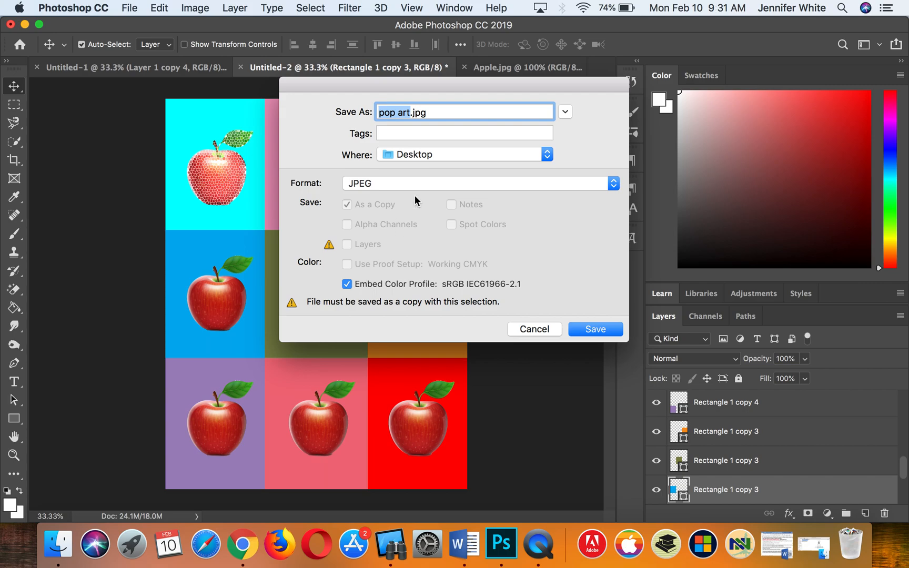
left_click(596, 329)
left_click(541, 132)
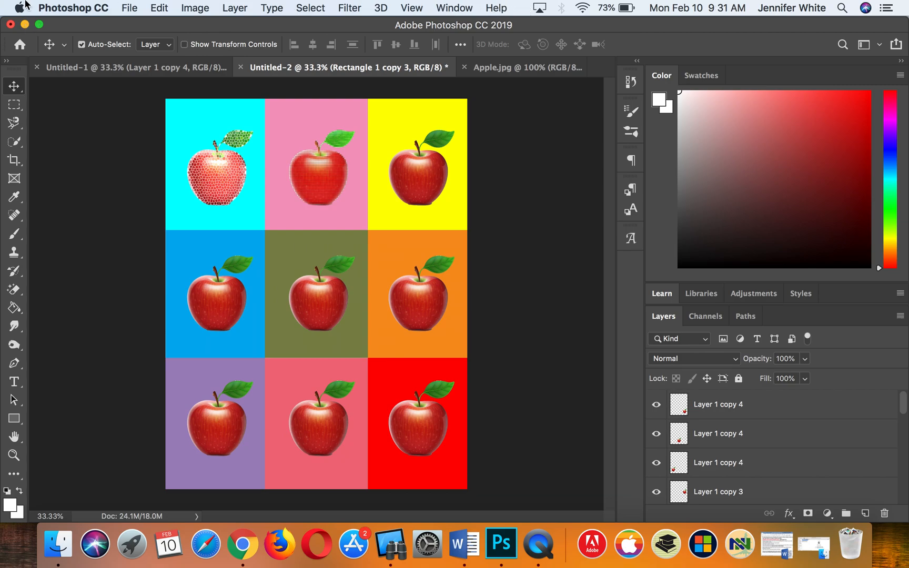
Minimize the poster's document window to uncover what lies behind it.
right_click(8, 566)
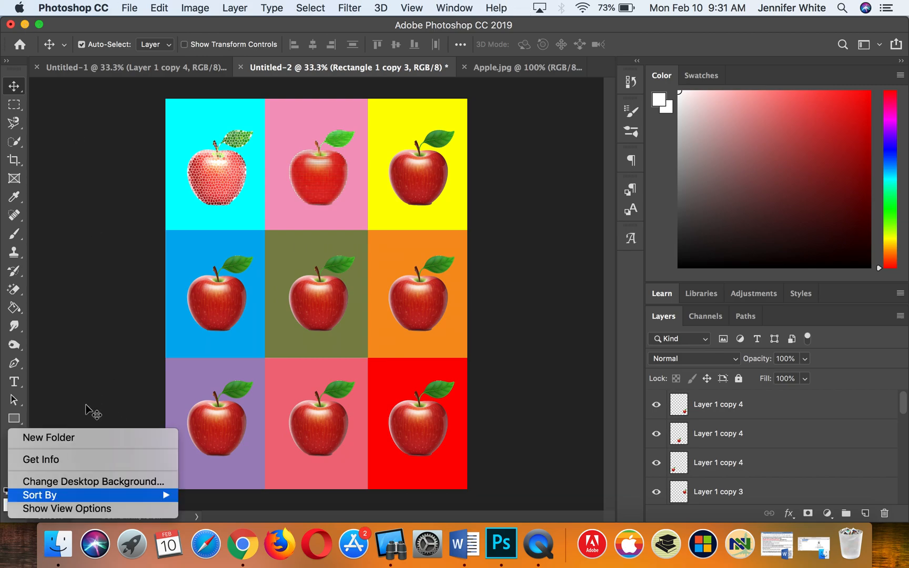
left_click(27, 542)
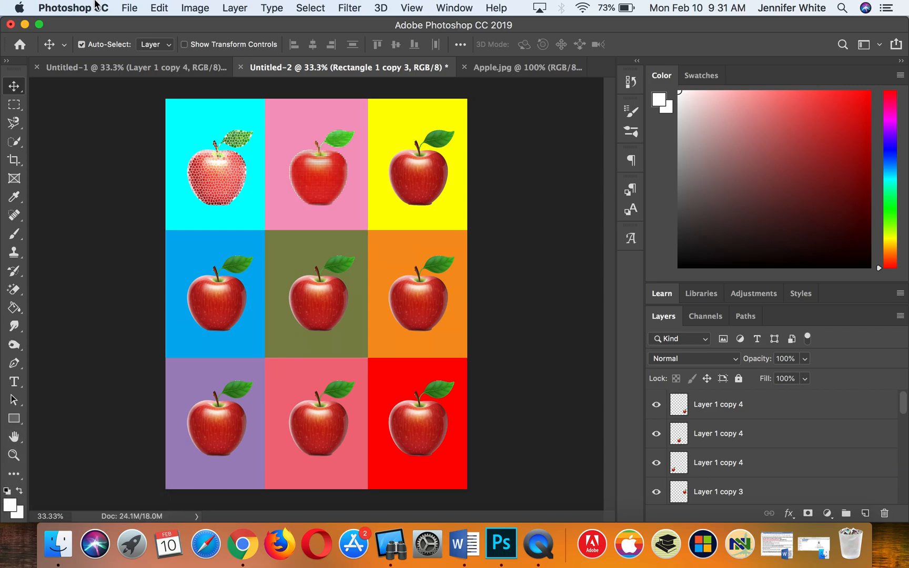
left_click(25, 25)
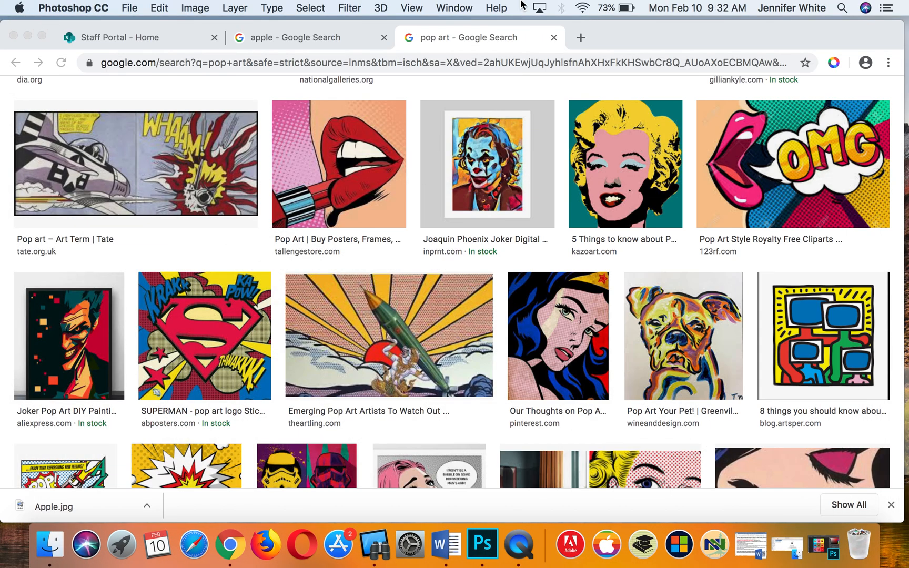
left_click(397, 13)
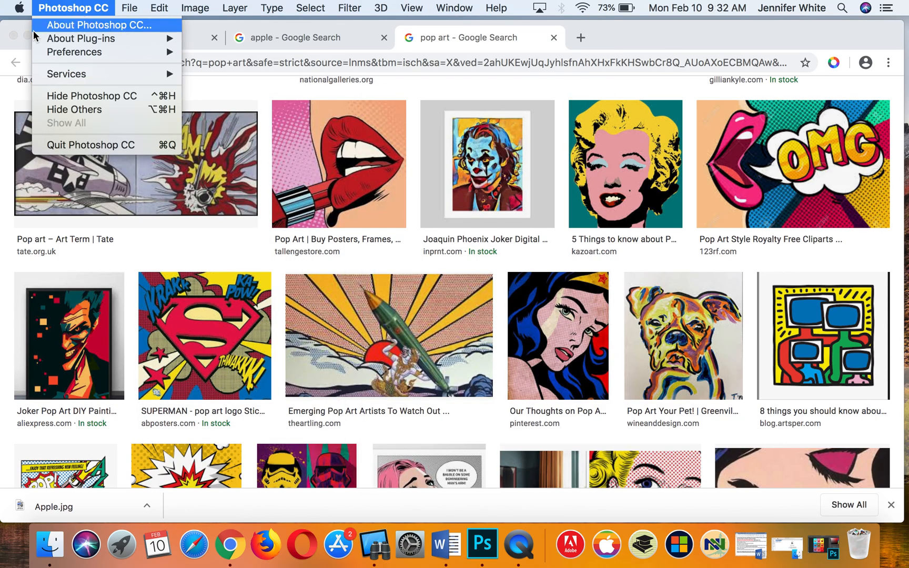